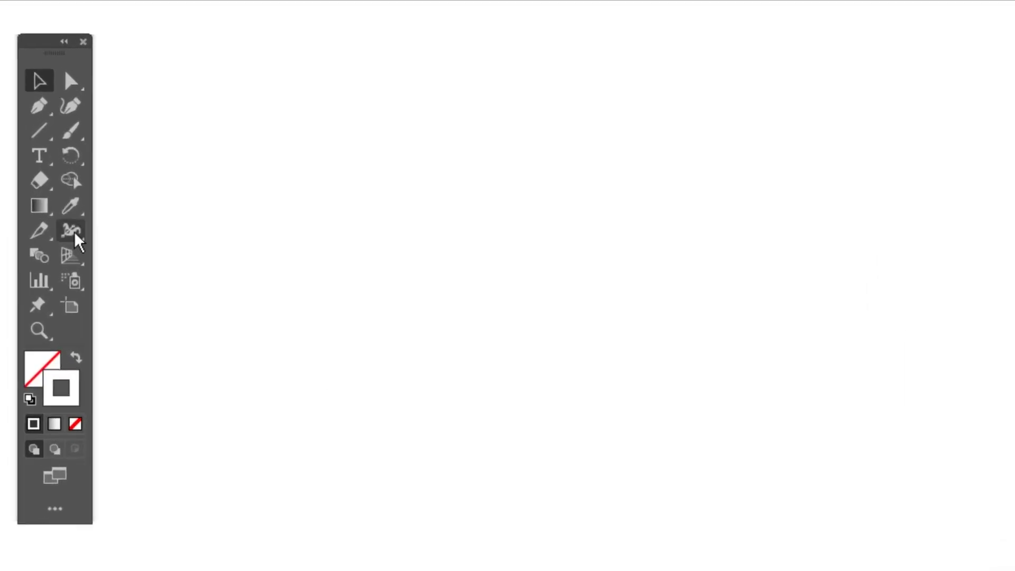
Draw a 600 × 600 pt circle with the Ellipse tool
left_click_drag(41, 122, 105, 145)
left_click(576, 309)
type("600")
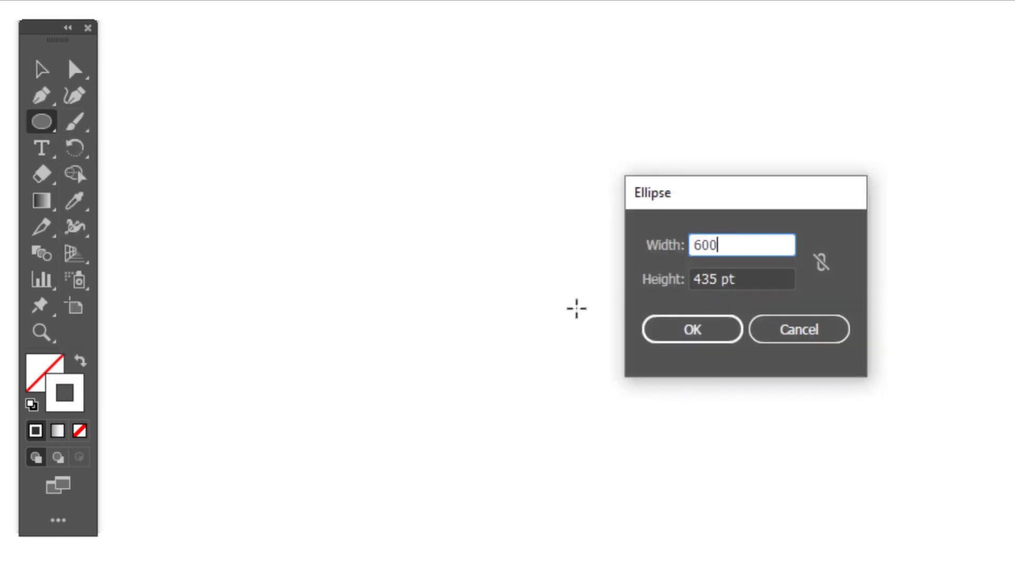
double_click(709, 278)
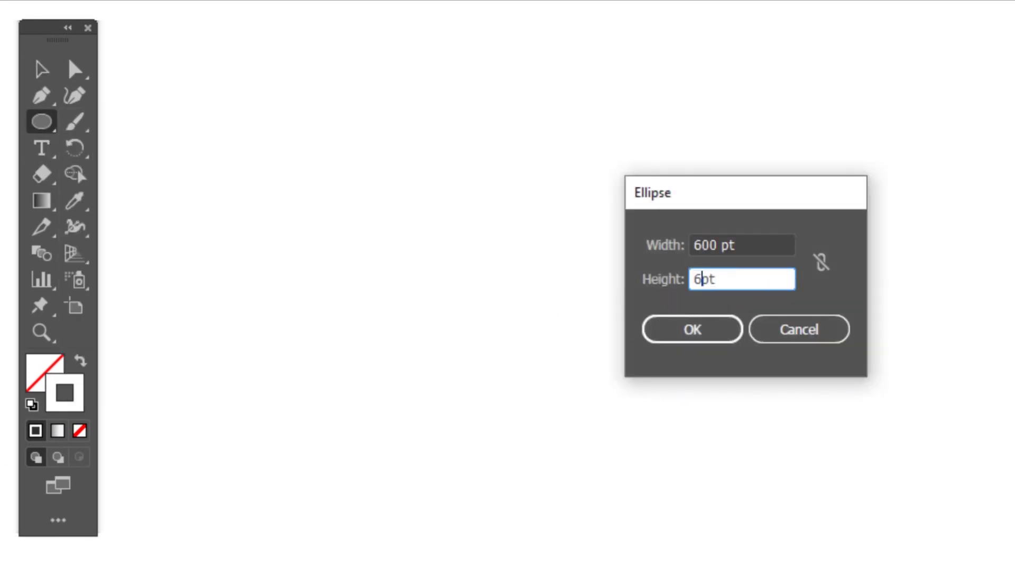
type("00")
left_click(468, 318)
Centre the circle horizontally and vertically on the artboard
left_click(29, 136)
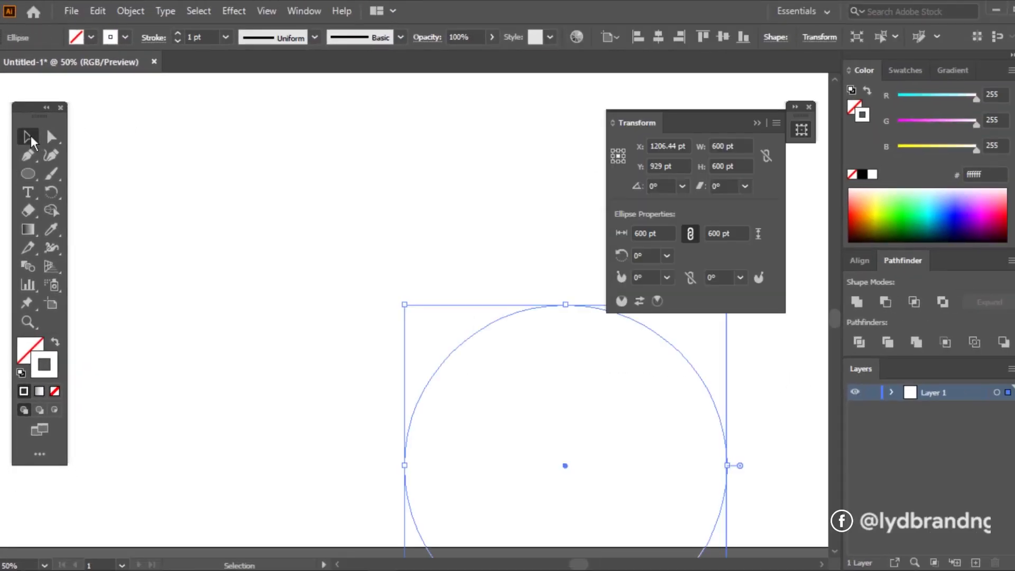
left_click(860, 260)
left_click(884, 302)
left_click(979, 302)
left_click(810, 107)
left_click_drag(627, 211, 627, 277)
Remove the circle's stroke and give it a gradient fill
left_click(410, 521)
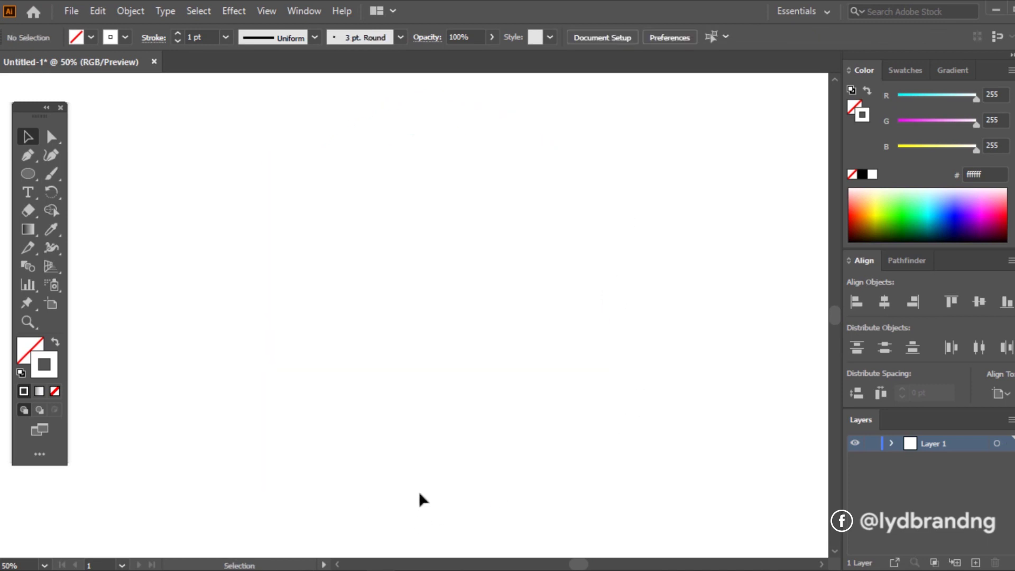
left_click(423, 484)
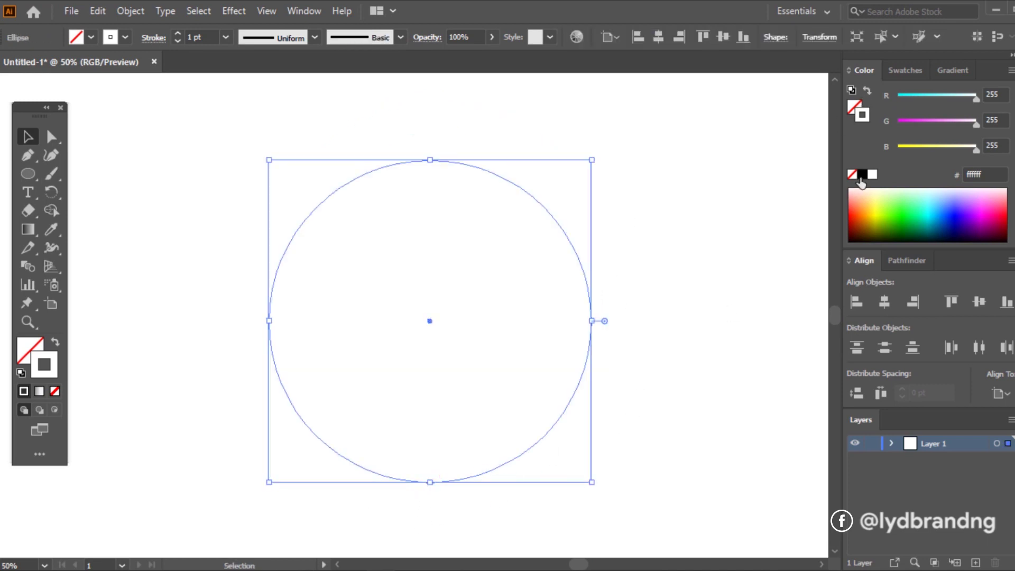
key("slash")
left_click(39, 392)
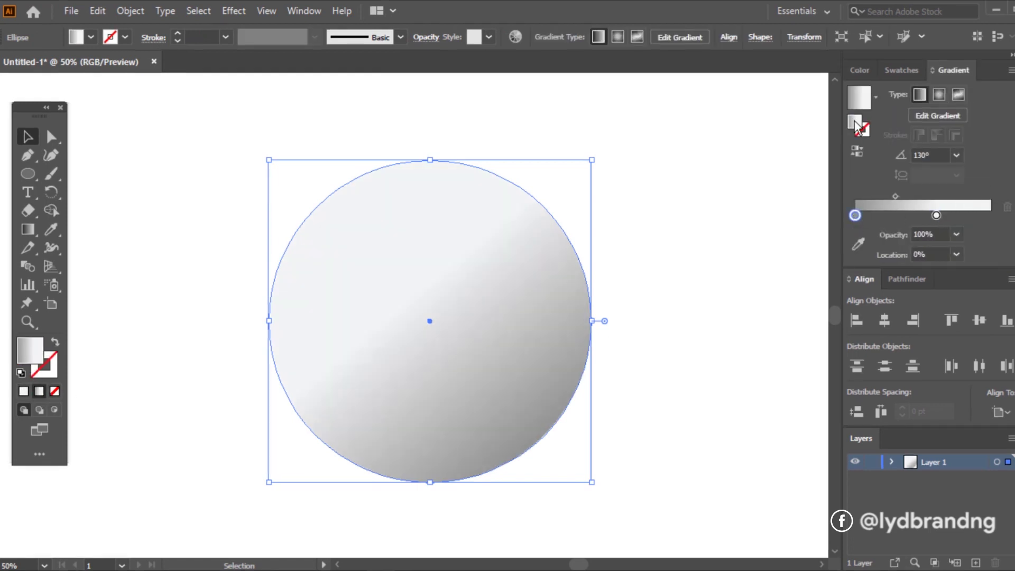
Set the first gradient stop to light blue #528fcc
double_click(859, 97)
type("528fcc")
left_click(690, 192)
left_click(431, 483)
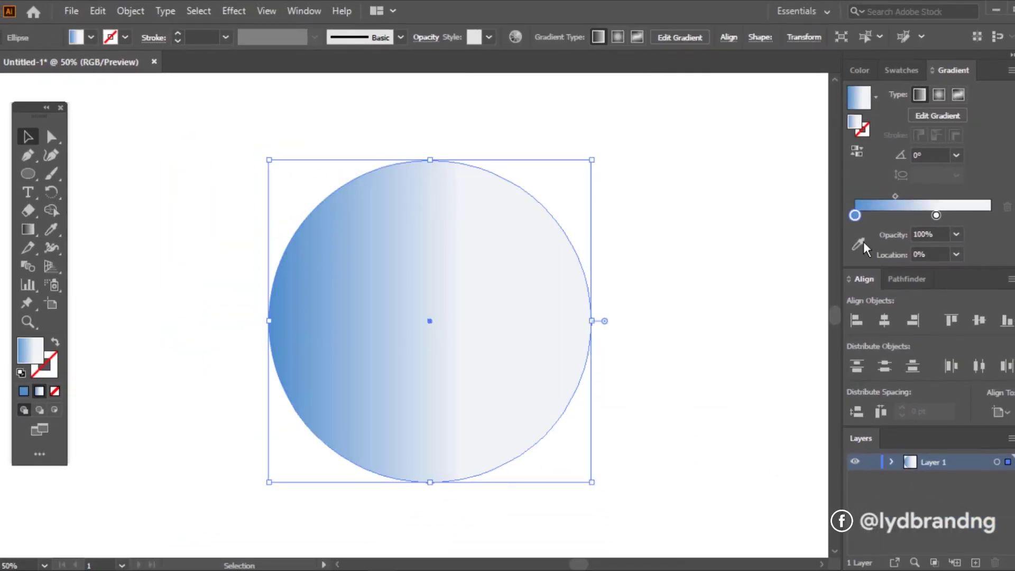
left_click(936, 214)
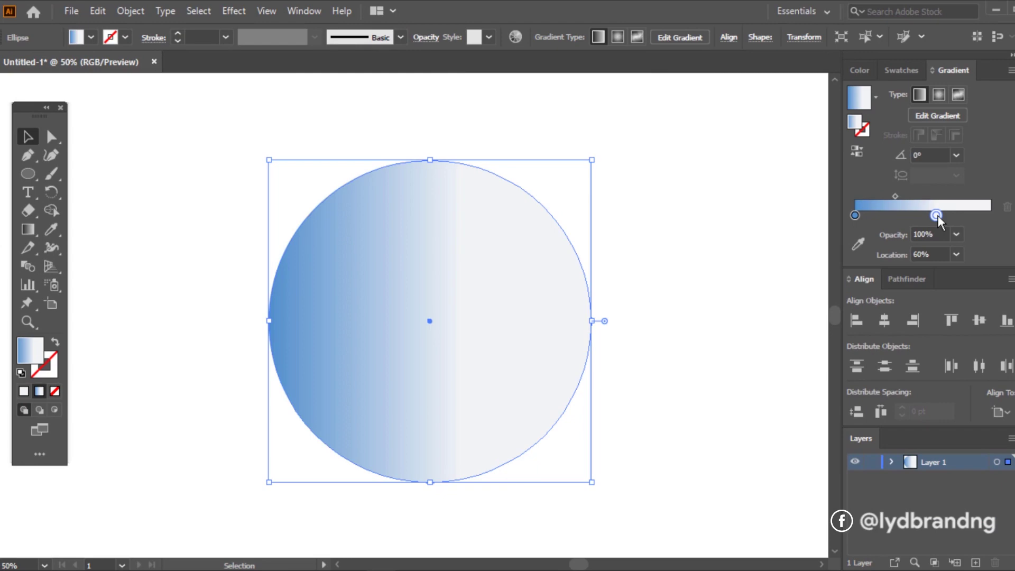
left_click_drag(937, 215, 990, 214)
Make the end gradient stop dark blue #1b3561 at 60% location
double_click(856, 126)
type("1b3561")
left_click(682, 196)
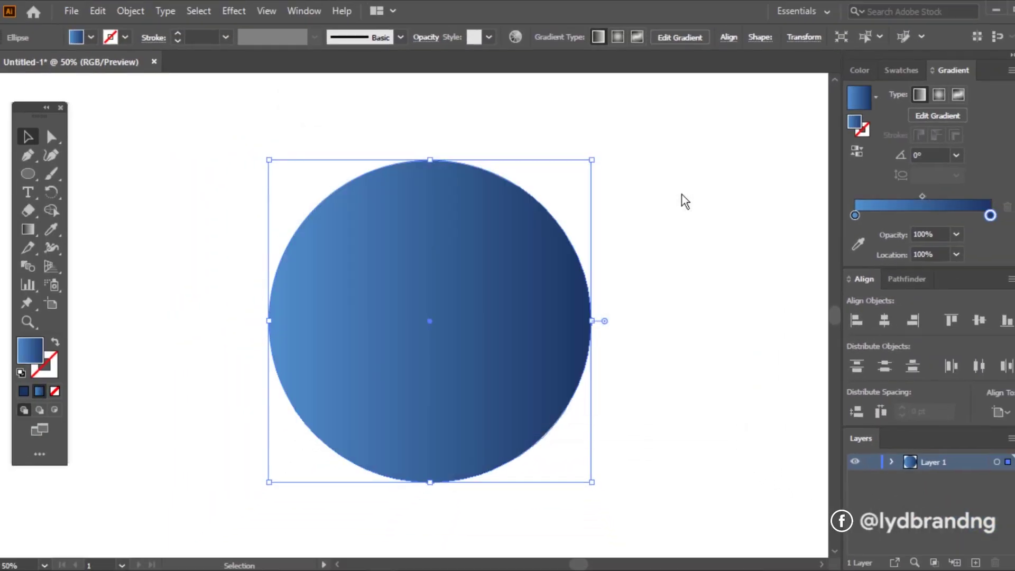
type("60")
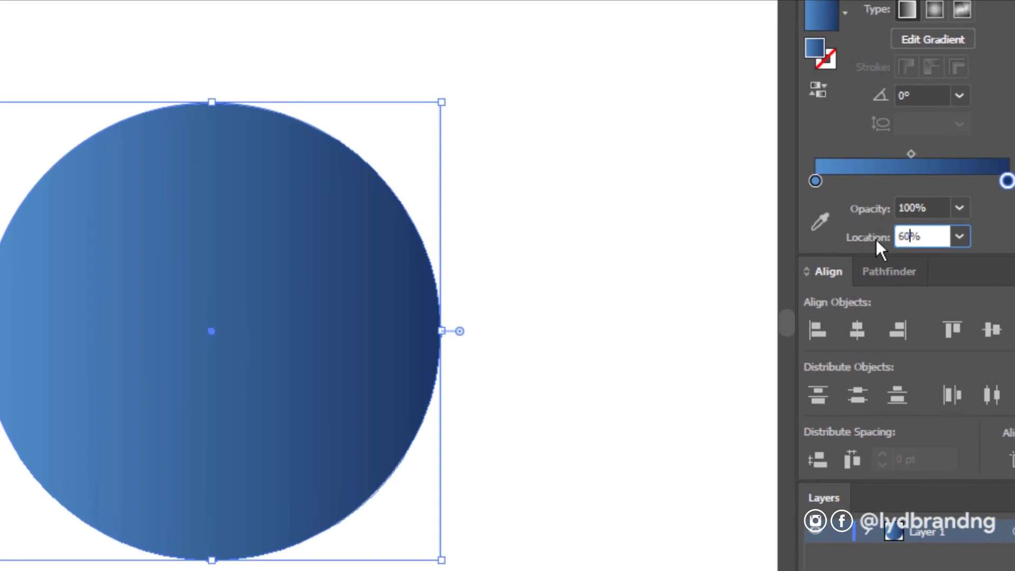
key("Return")
Set the gradient angle to -45° and deselect the circle
left_click(904, 96)
type("9")
key("BackSpace")
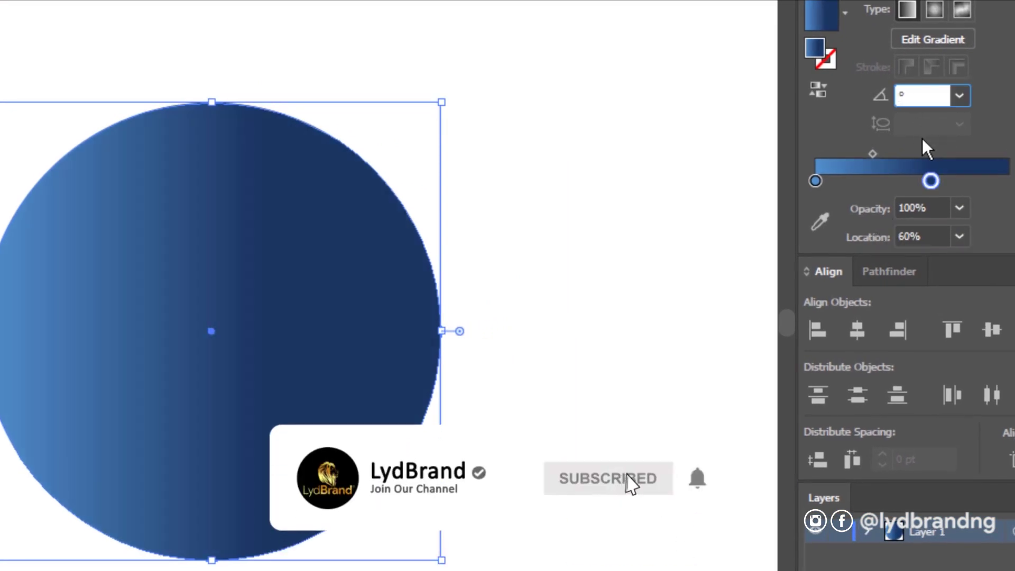
type("-45")
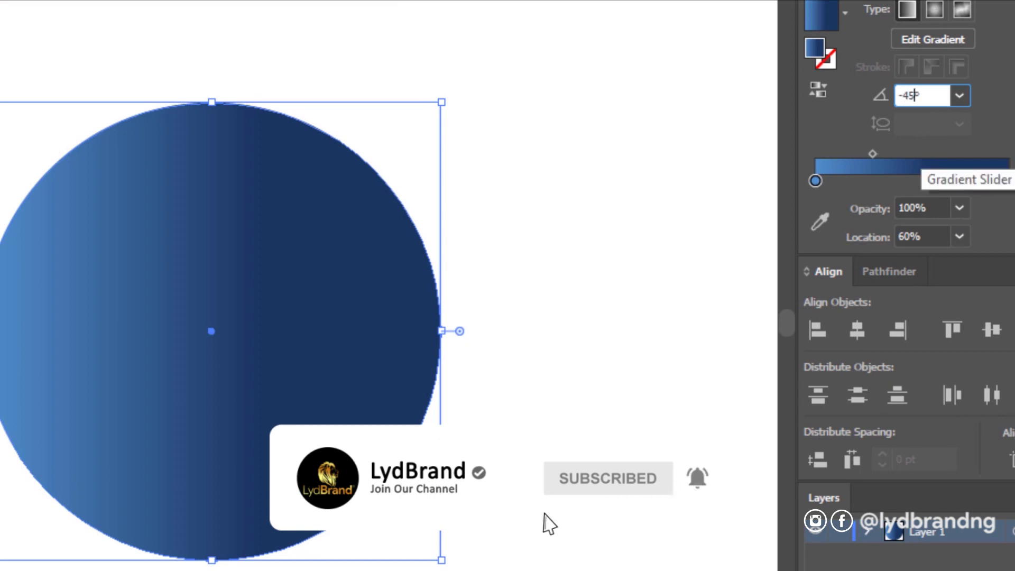
key("Return")
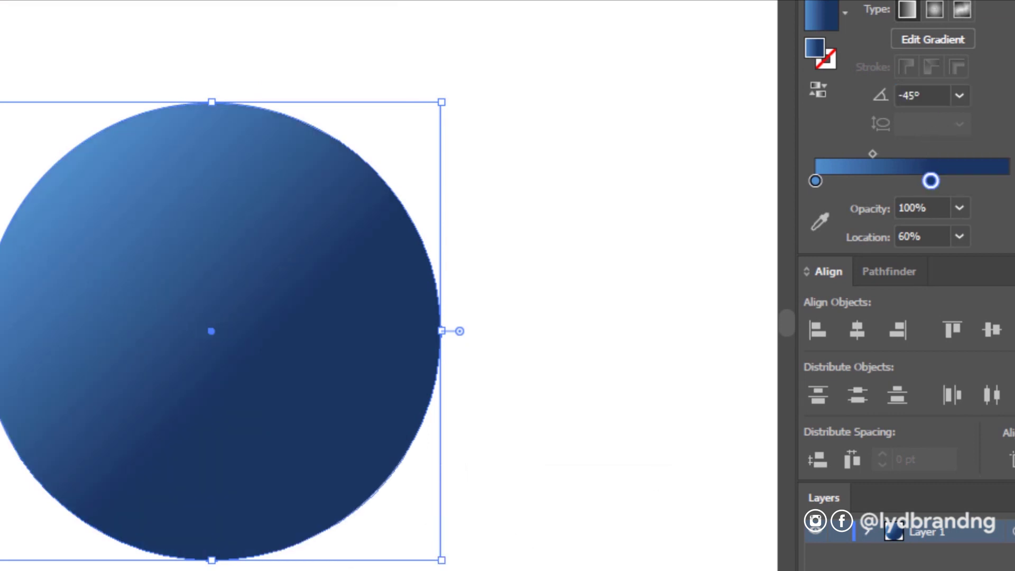
left_click(329, 503)
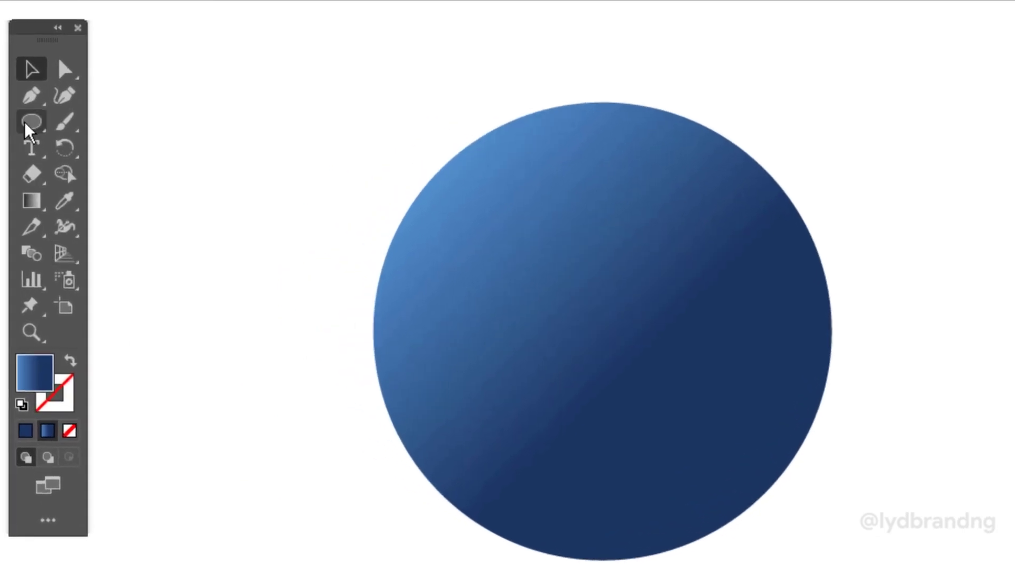
left_click(28, 168)
left_click(448, 314)
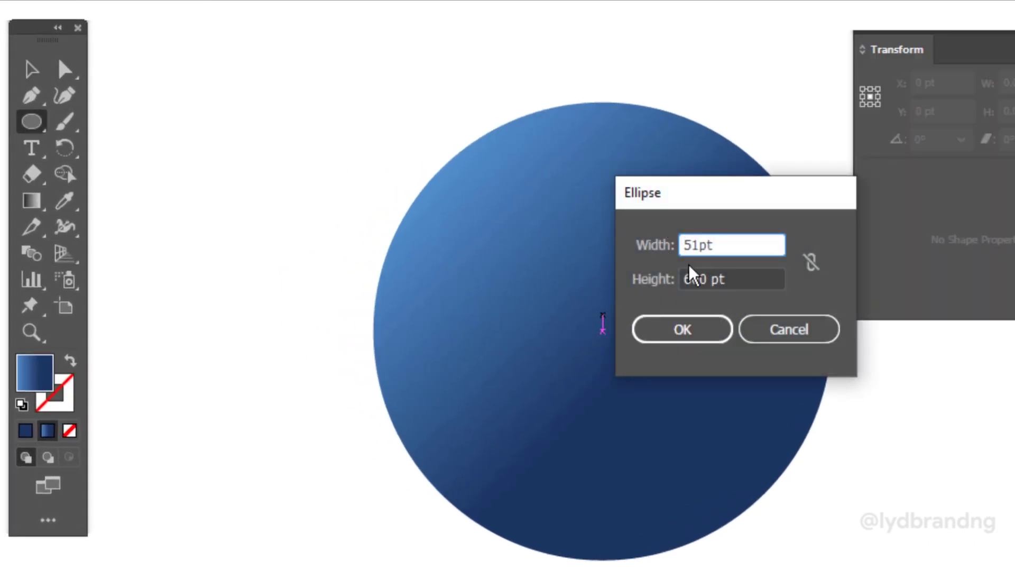
Create a 510 pt circle centred on the artboard
double_click(697, 279)
type("51")
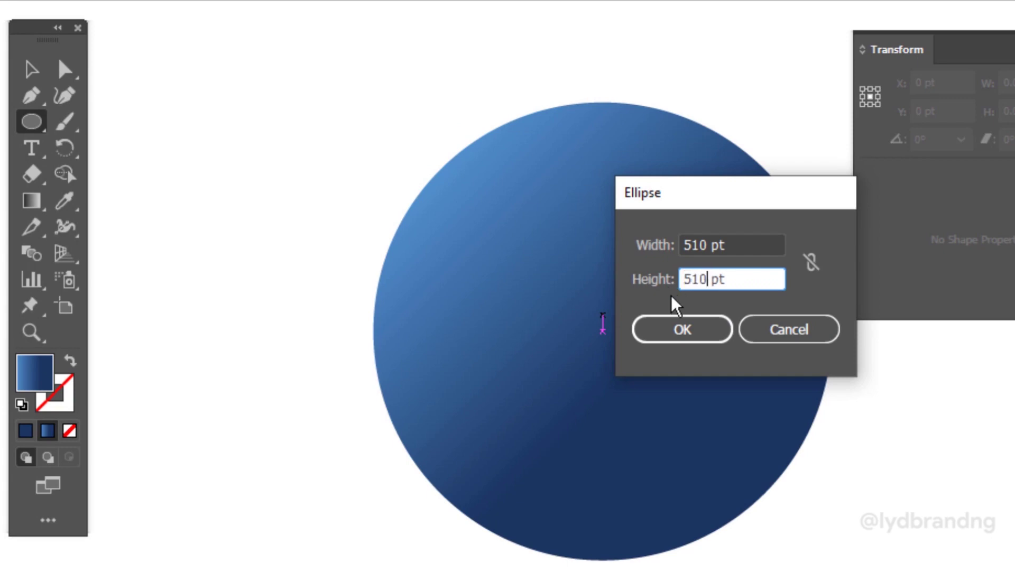
left_click(704, 331)
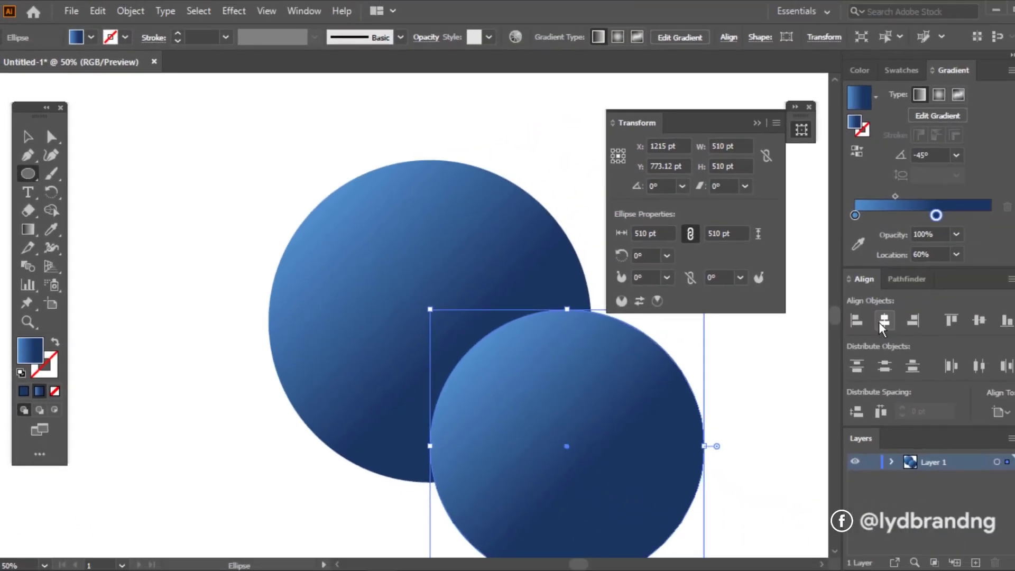
left_click(885, 320)
left_click(980, 321)
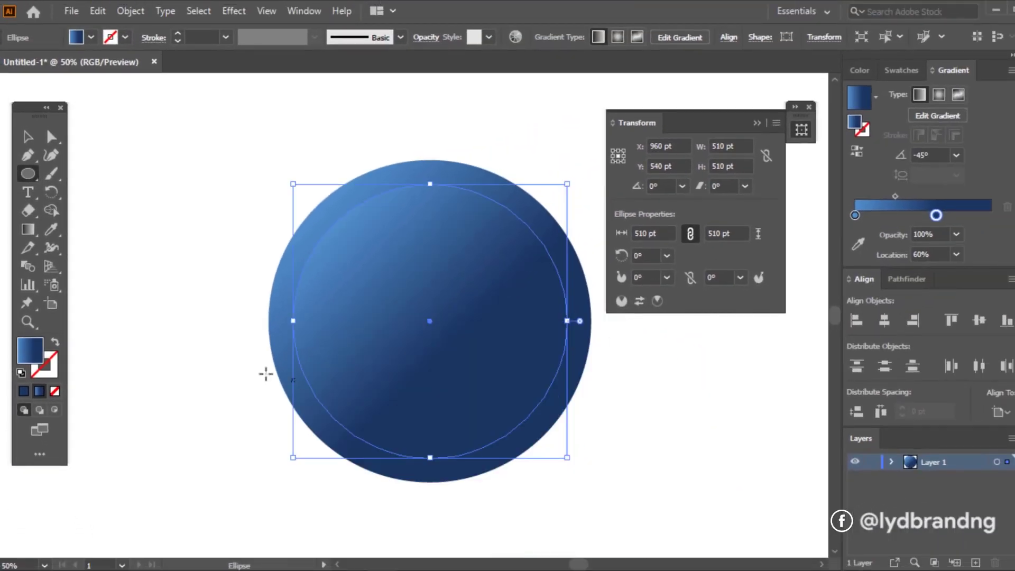
left_click(430, 318)
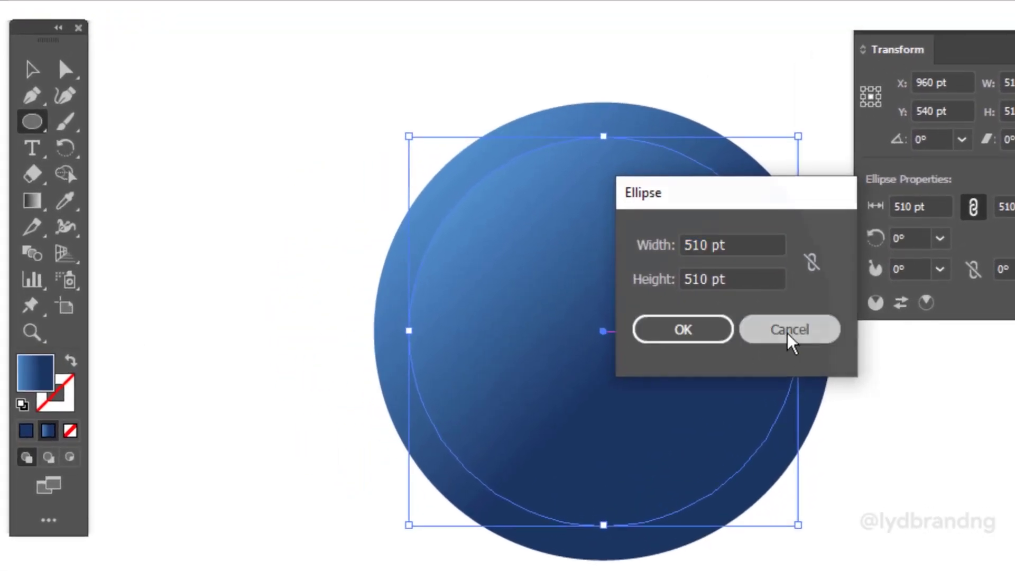
left_click(788, 336)
Add a white-filled 435 pt circle centred on the artboard
left_click(26, 437)
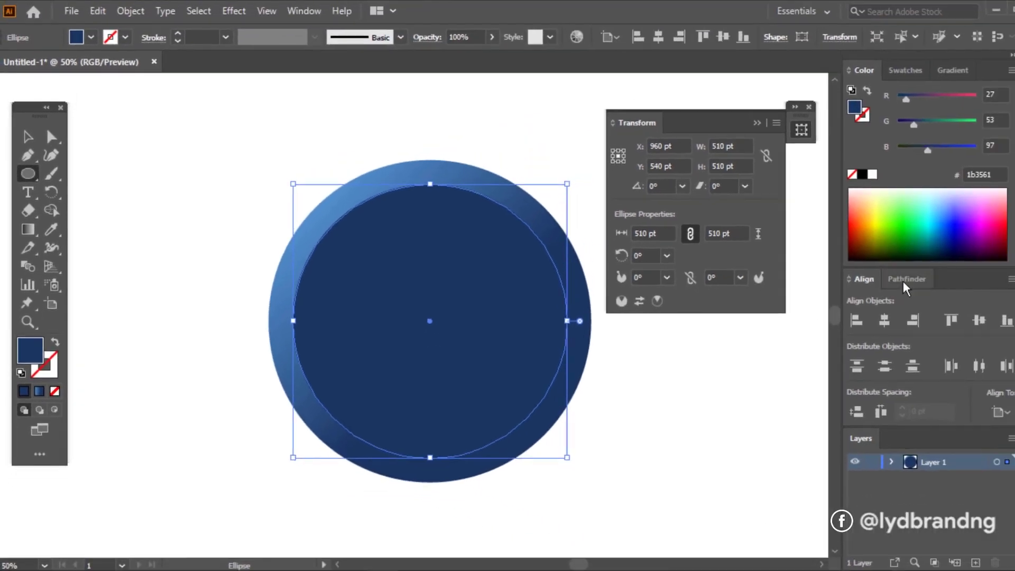
left_click(873, 174)
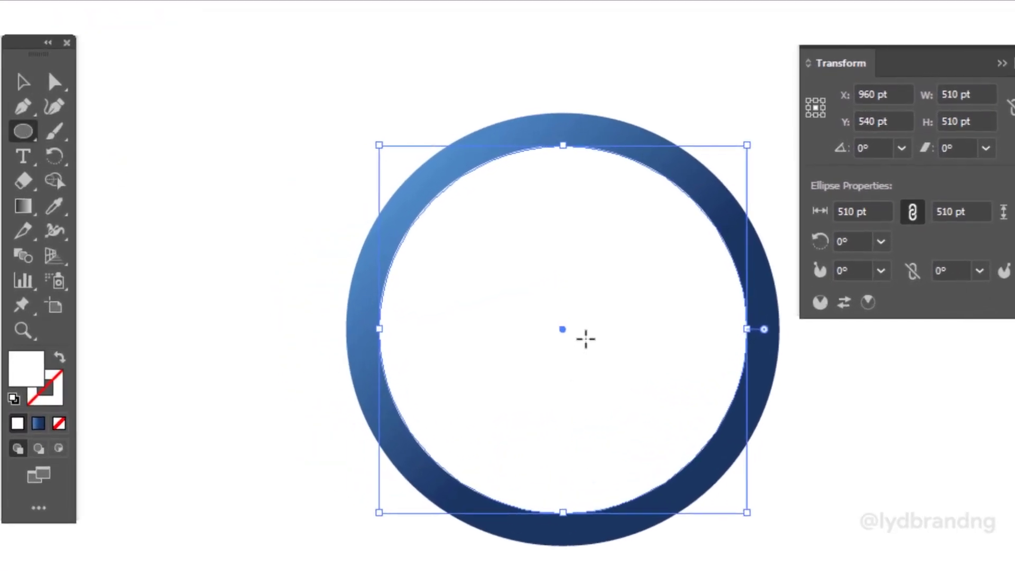
left_click(447, 326)
type("435")
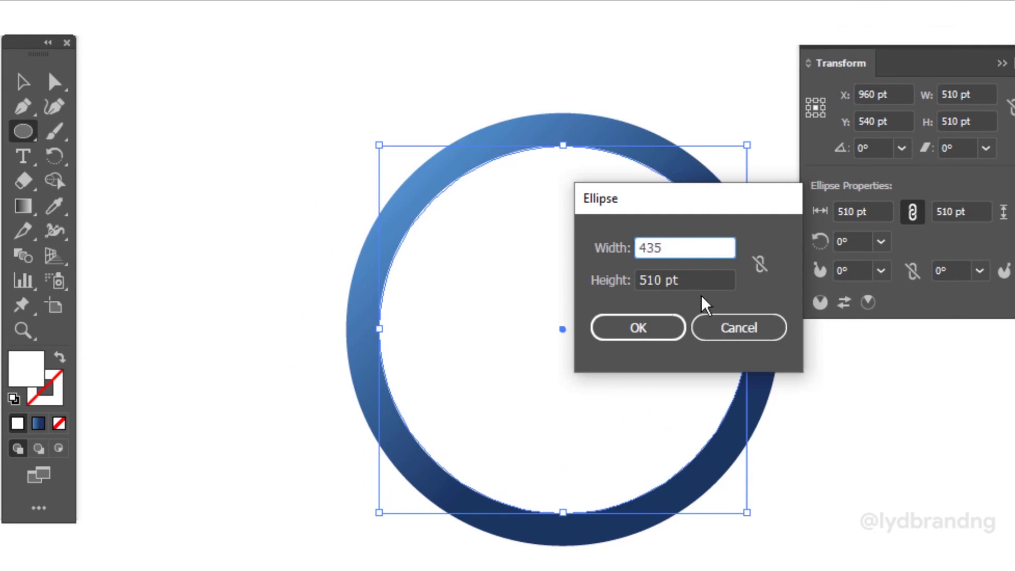
key("Tab")
type("35")
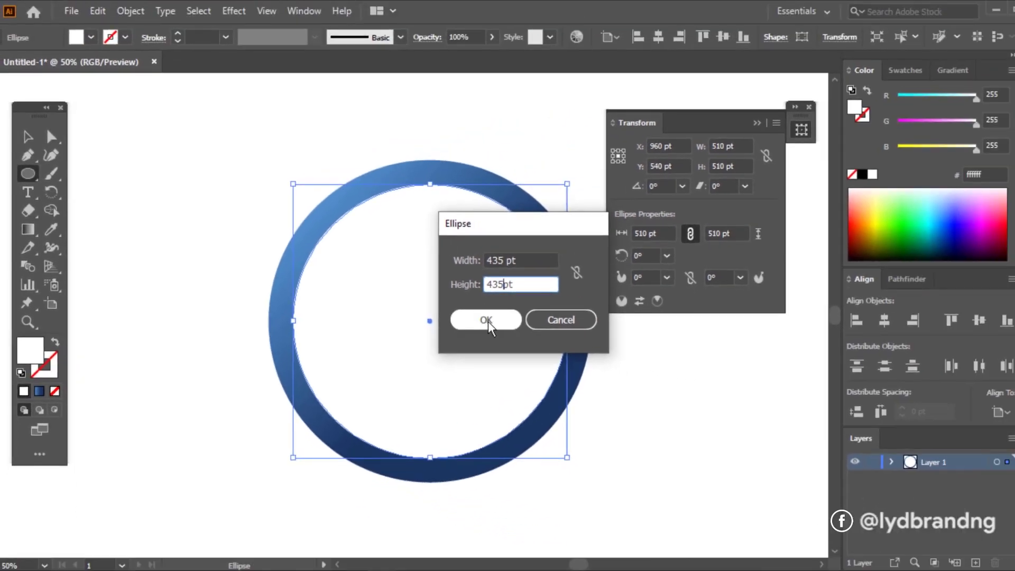
left_click(486, 320)
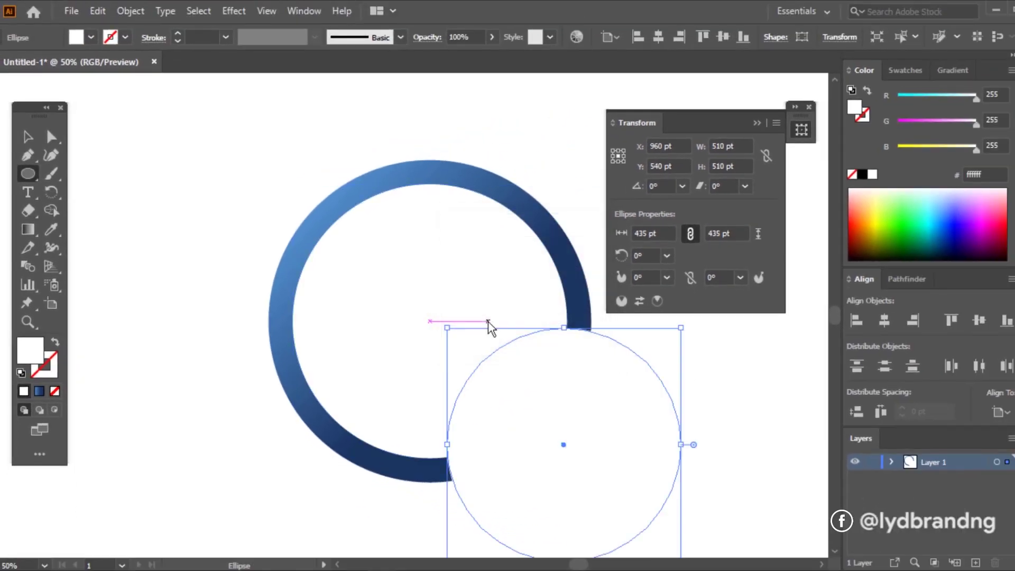
left_click(885, 320)
left_click(980, 320)
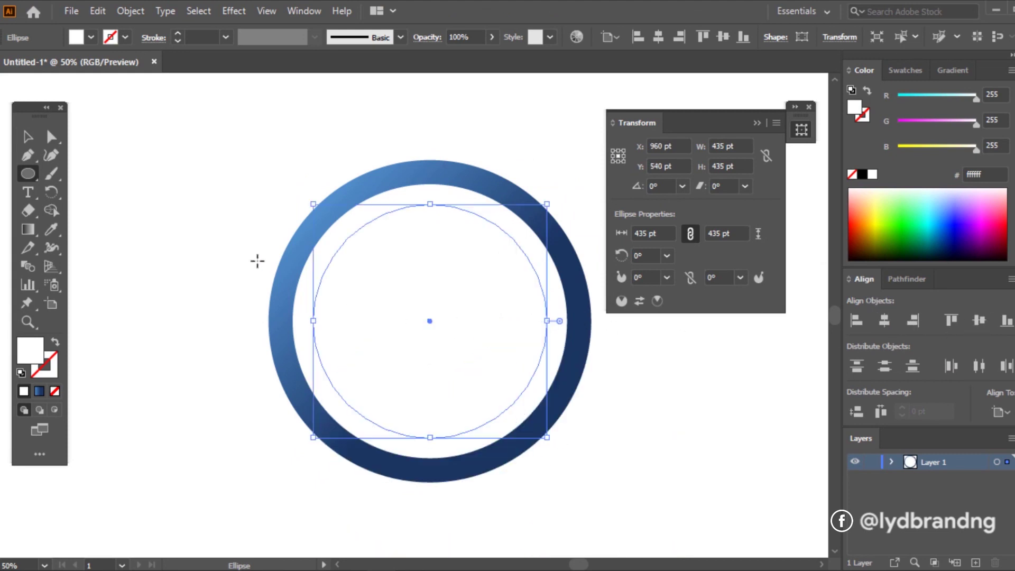
Subtract the 435 pt circle from the 510 pt one and fill the ring with the blue gradient
left_click(35, 138)
left_click(556, 351, "shift")
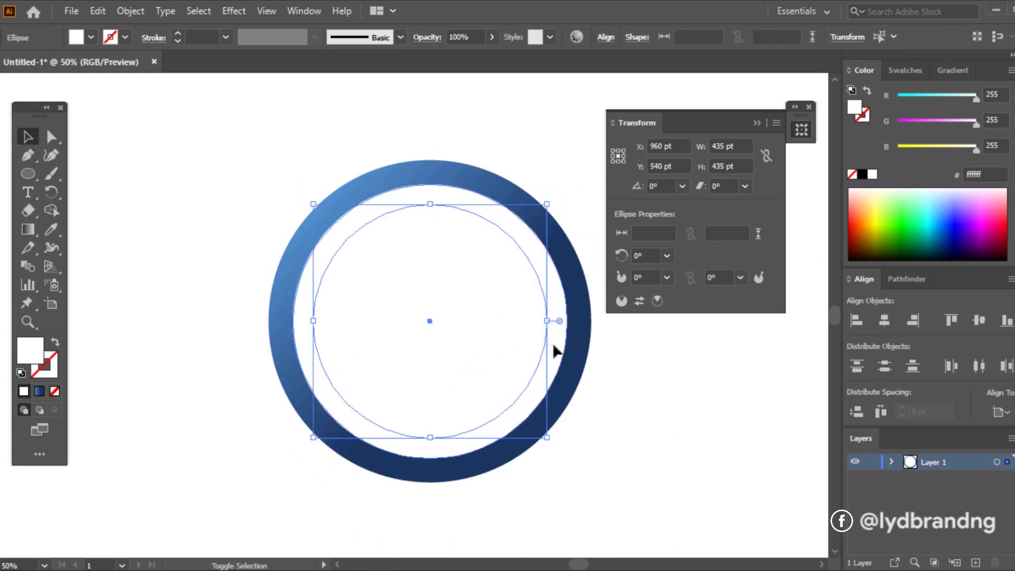
left_click(907, 279)
left_click(886, 320)
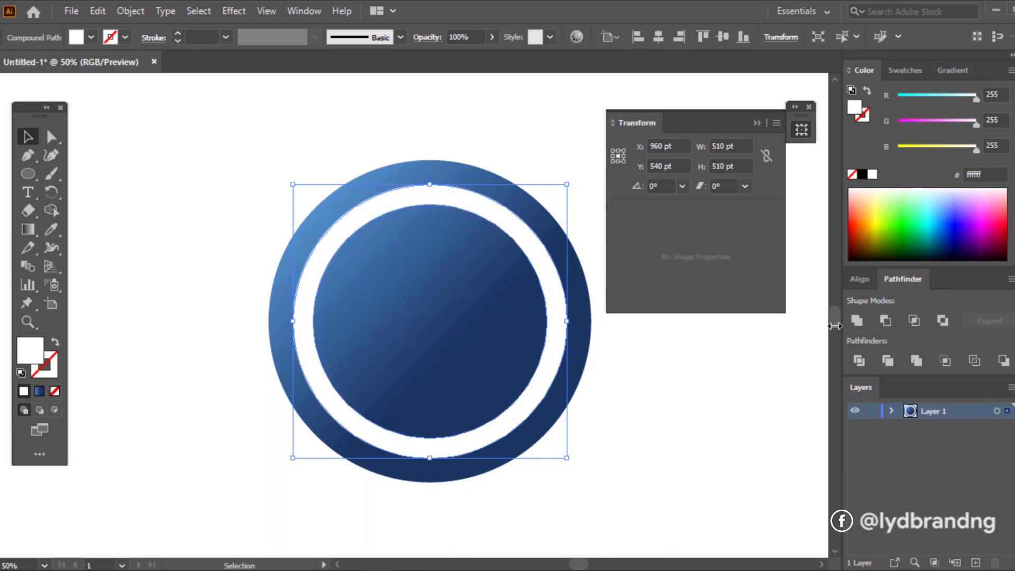
left_click(631, 431)
left_click(543, 390)
left_click(865, 278)
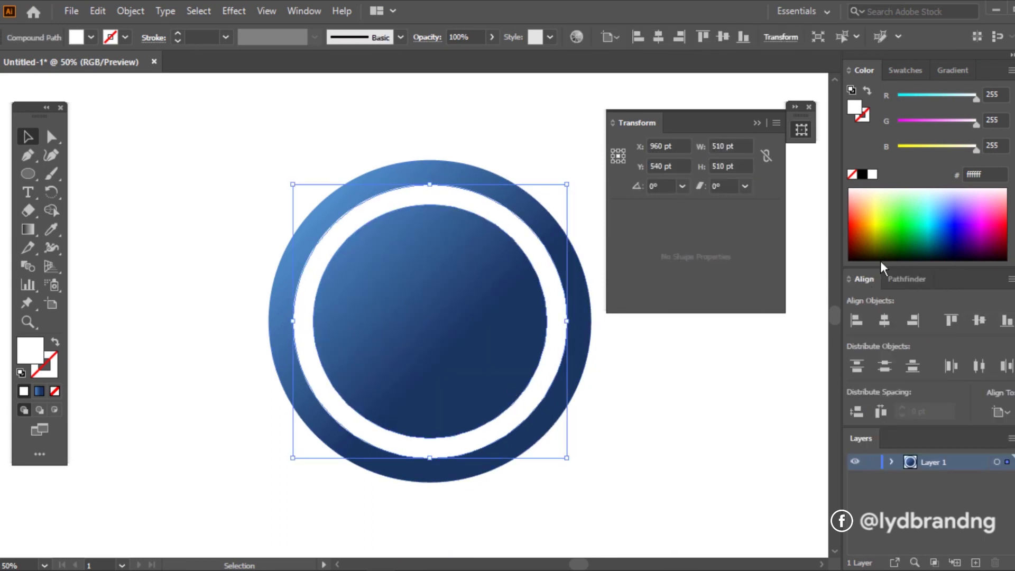
left_click(39, 393)
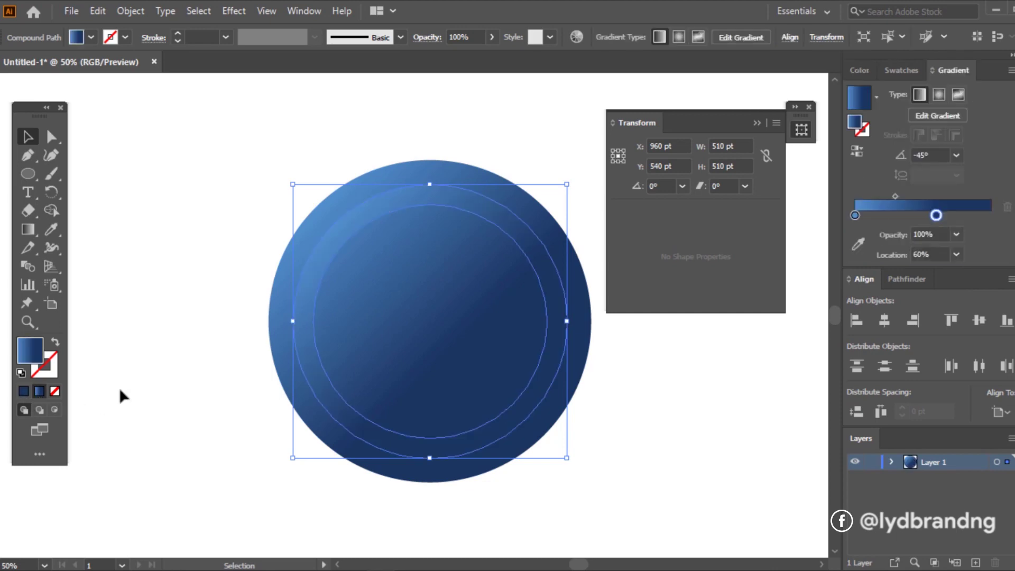
Set the ring's gradient stops to grey 919191 and near-white f3f4f5
double_click(855, 123)
type("919191")
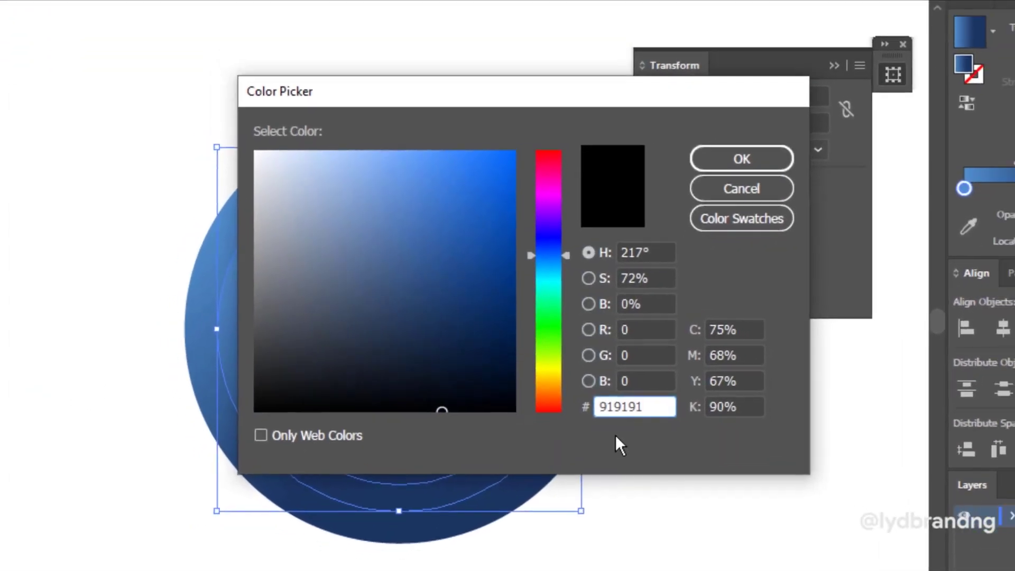
left_click(681, 194)
left_click(936, 214)
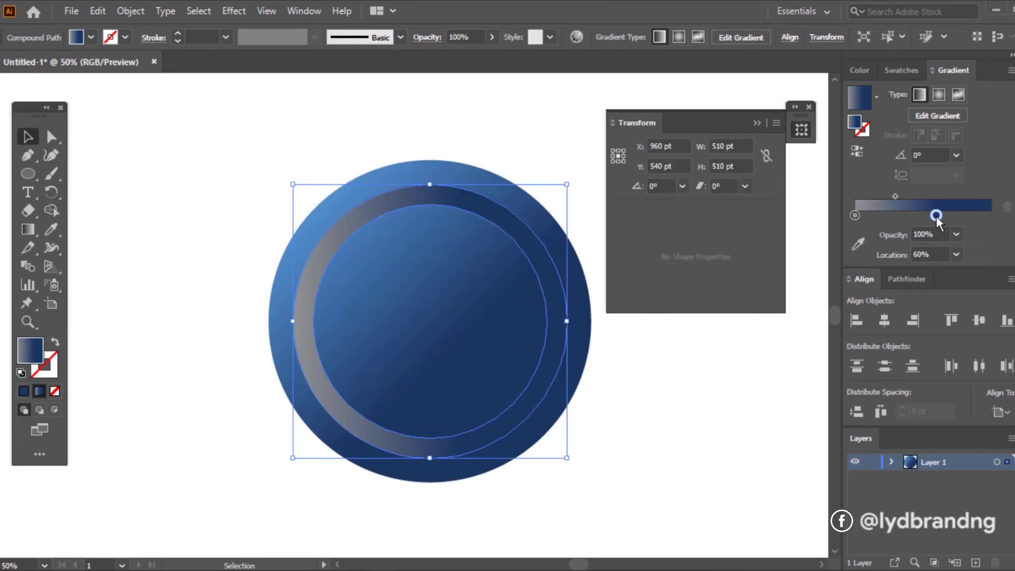
double_click(857, 124)
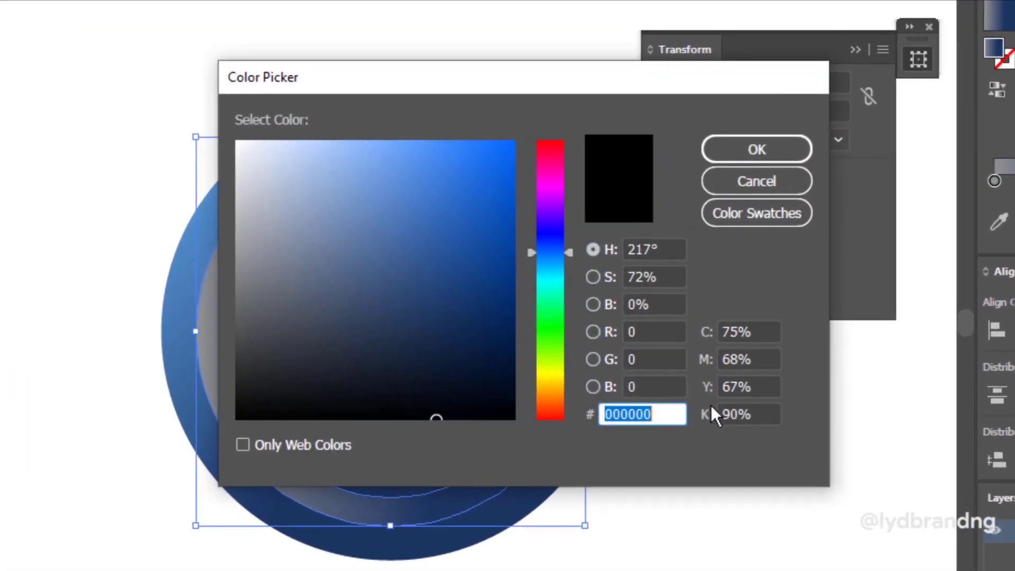
type("f3f4f5")
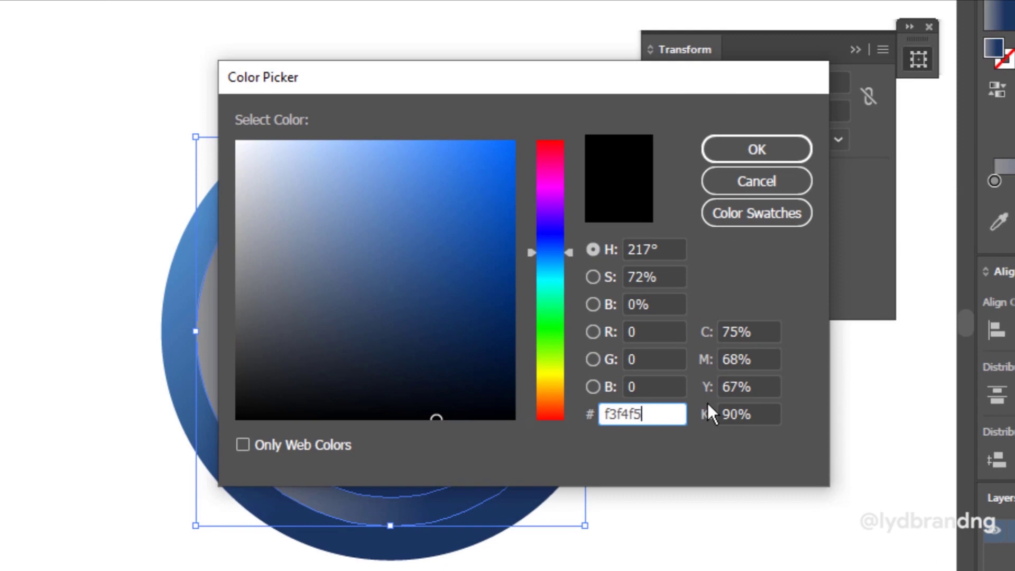
key("Return")
Change the ring's gradient angle to 130°
left_click(939, 155)
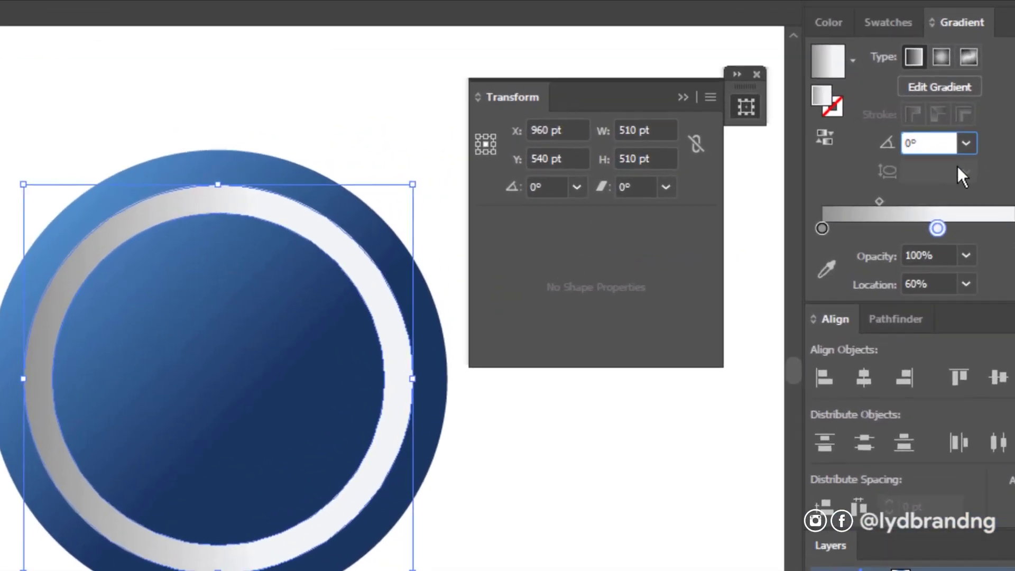
key("BackSpace")
type("130")
key("Return")
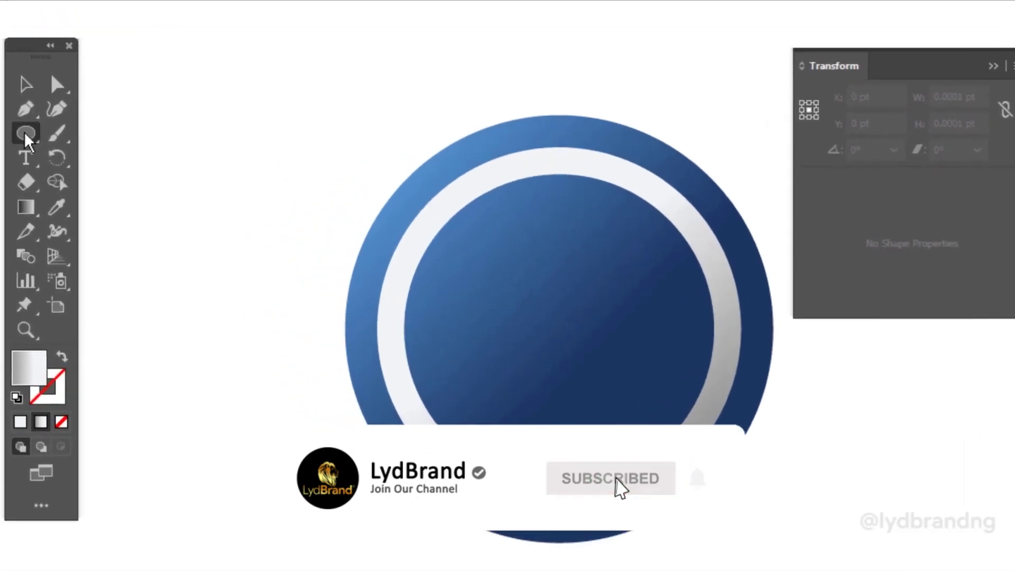
left_click_drag(14, 174, 72, 236)
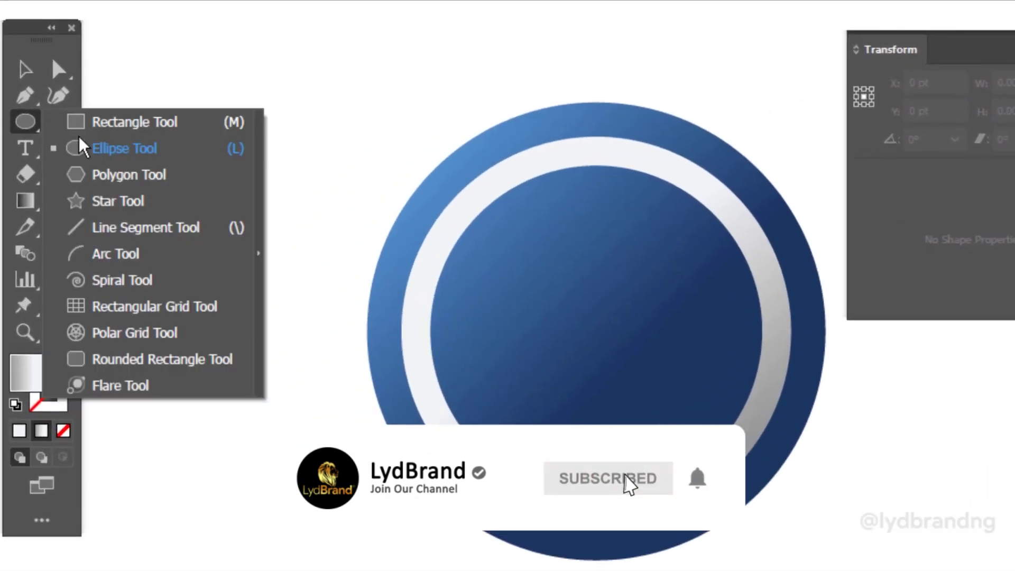
Create vertical lines of 145 pt and 650 pt with the Line Segment tool
left_click(111, 228)
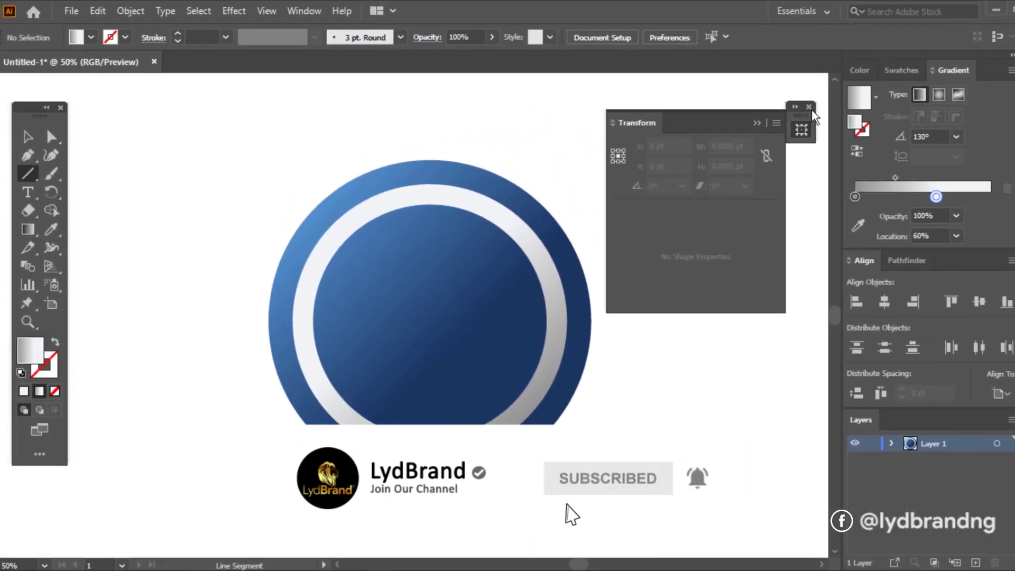
left_click(456, 259)
type("145")
left_click(481, 343)
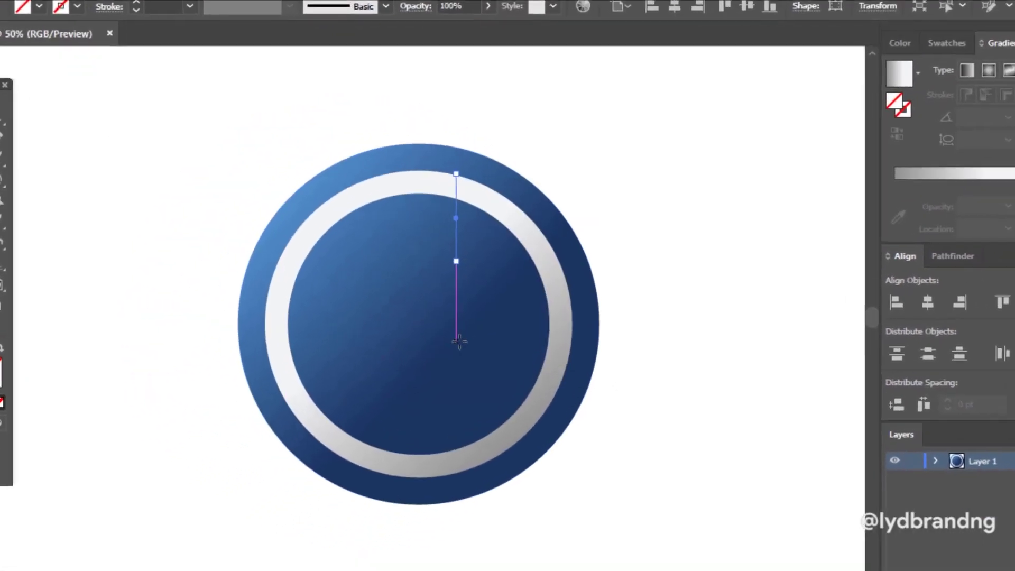
left_click(469, 259)
type("65")
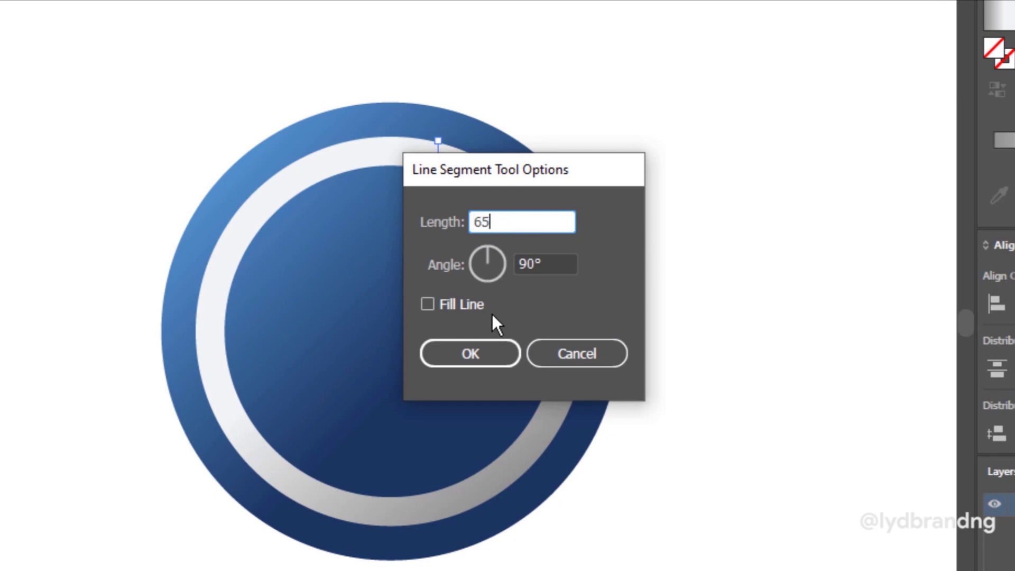
type("0")
key("Return")
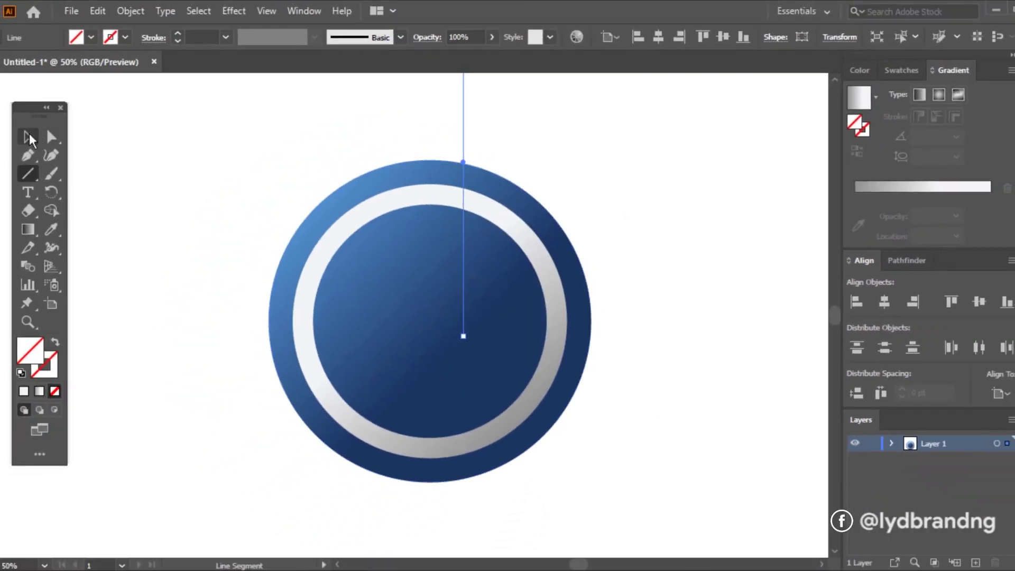
Give the 145 pt line a light stroke and place it on the circle's vertical centre
left_click(29, 136)
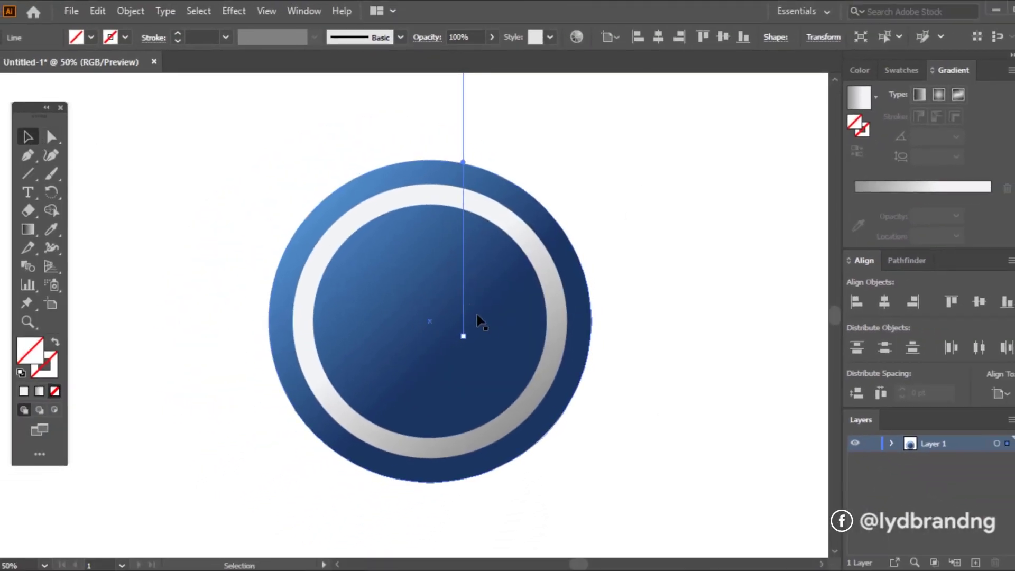
left_click_drag(465, 314, 397, 386)
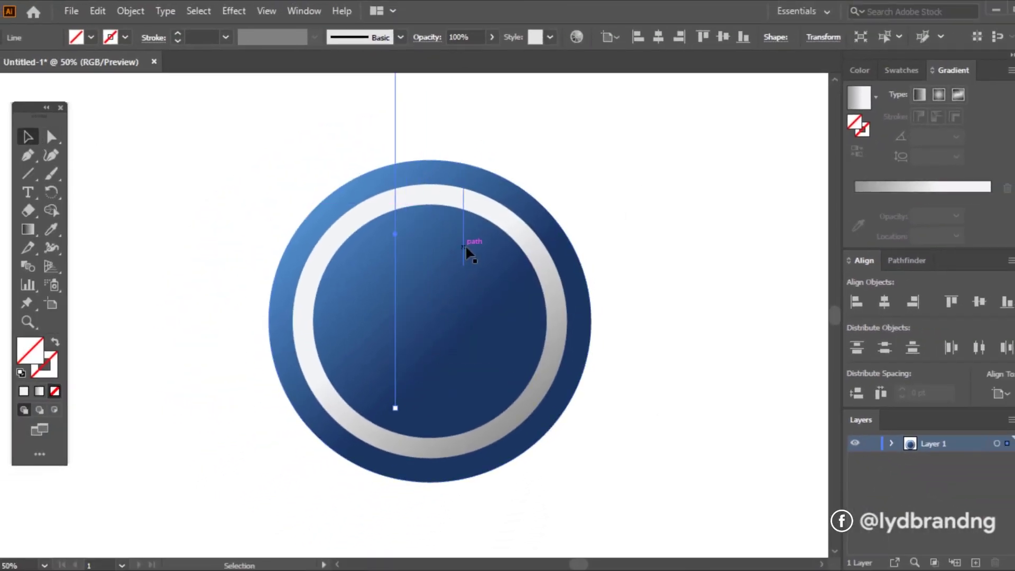
left_click(464, 252)
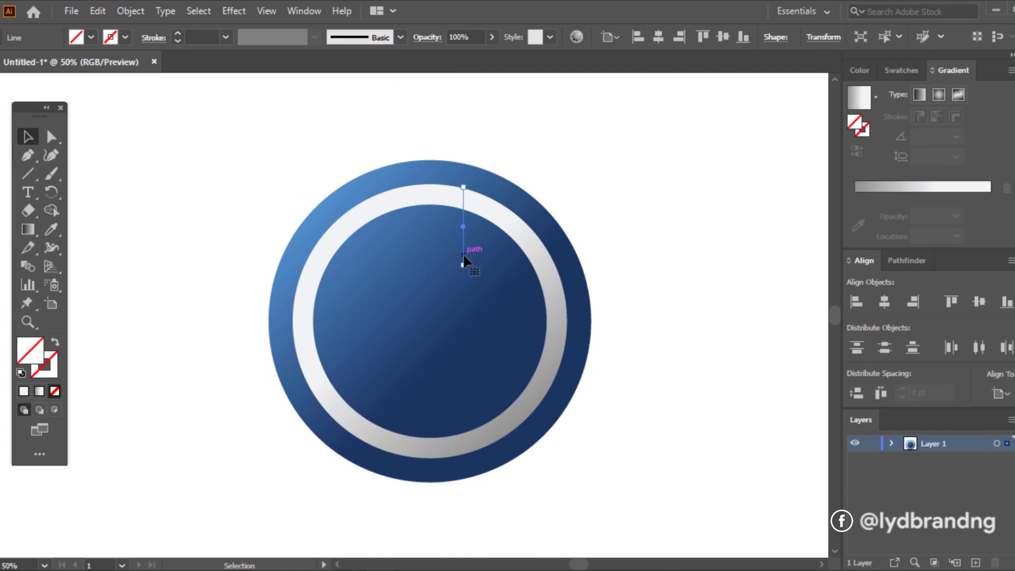
left_click(58, 366)
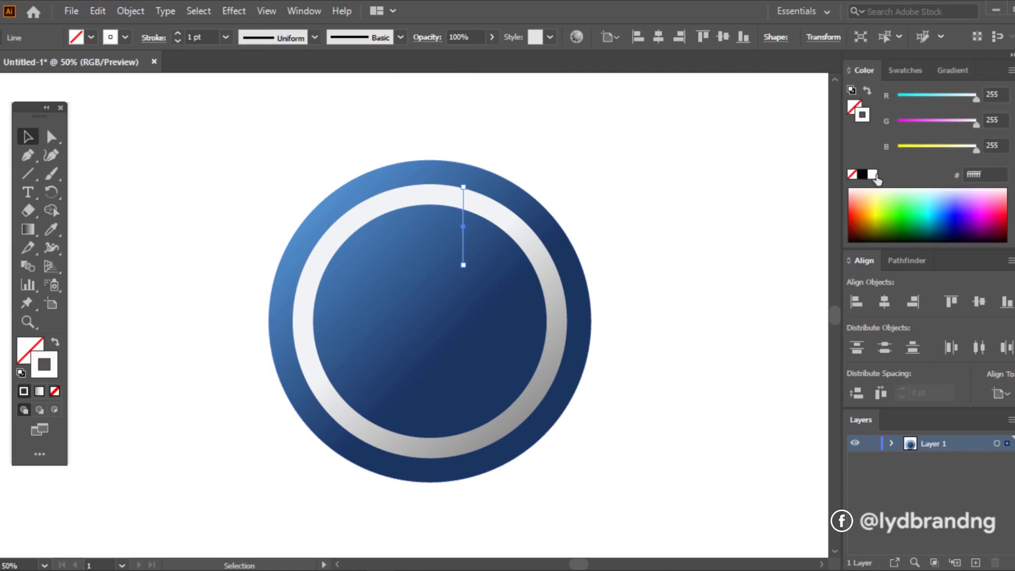
left_click_drag(453, 253, 431, 274)
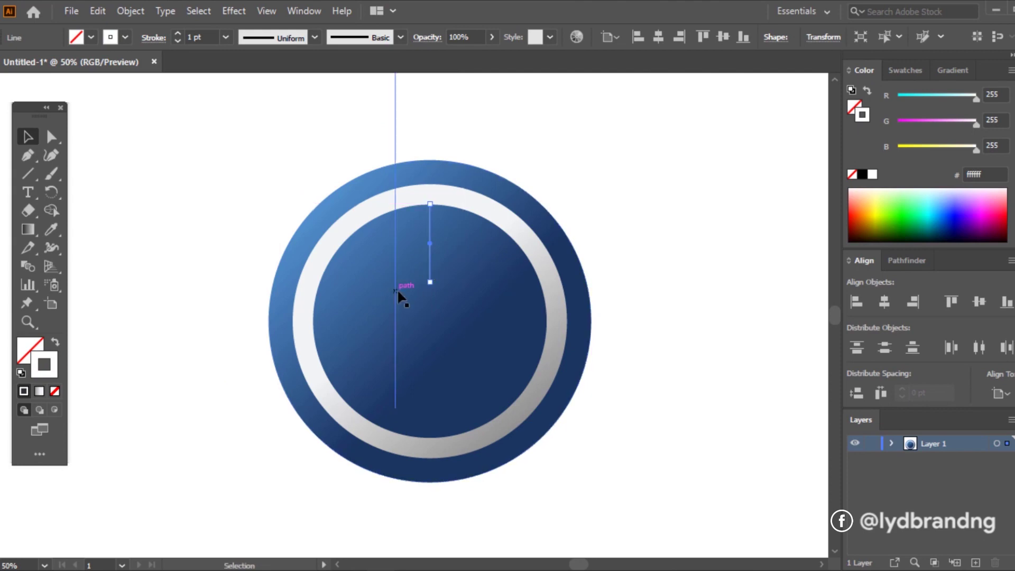
Give the 650 pt line a white stroke and centre it through the circle
left_click(397, 289)
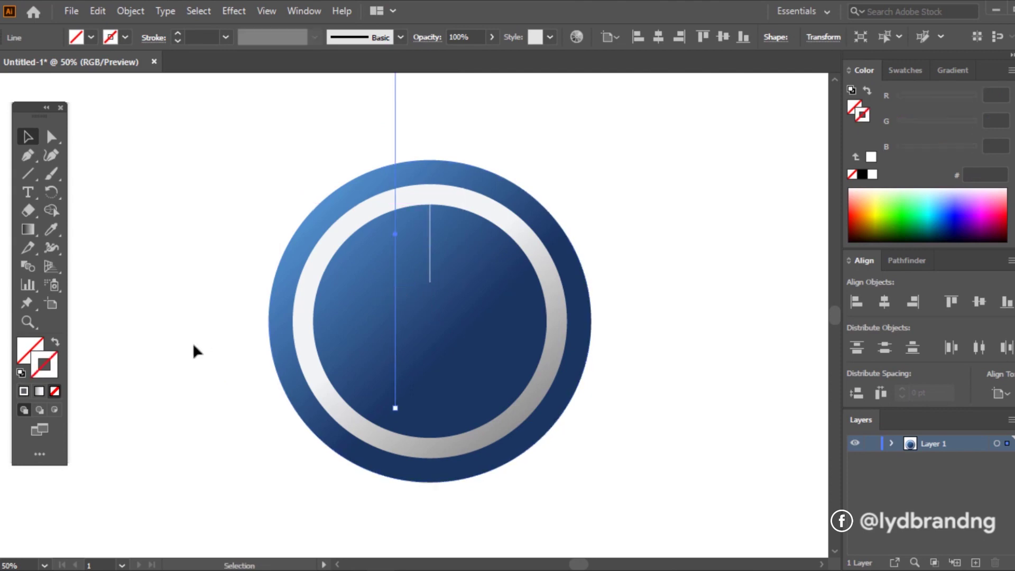
left_click(24, 394)
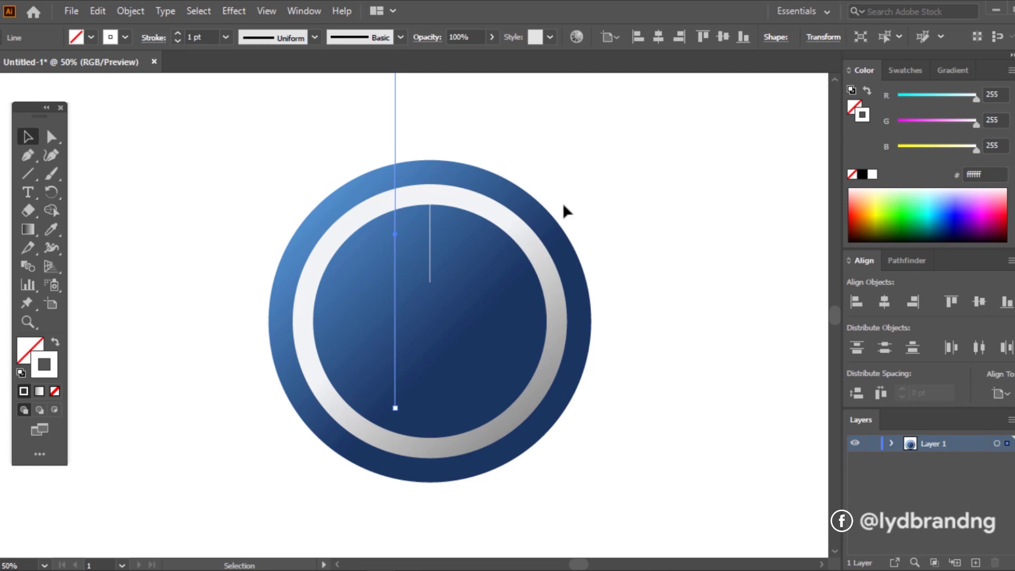
left_click_drag(396, 281, 429, 372)
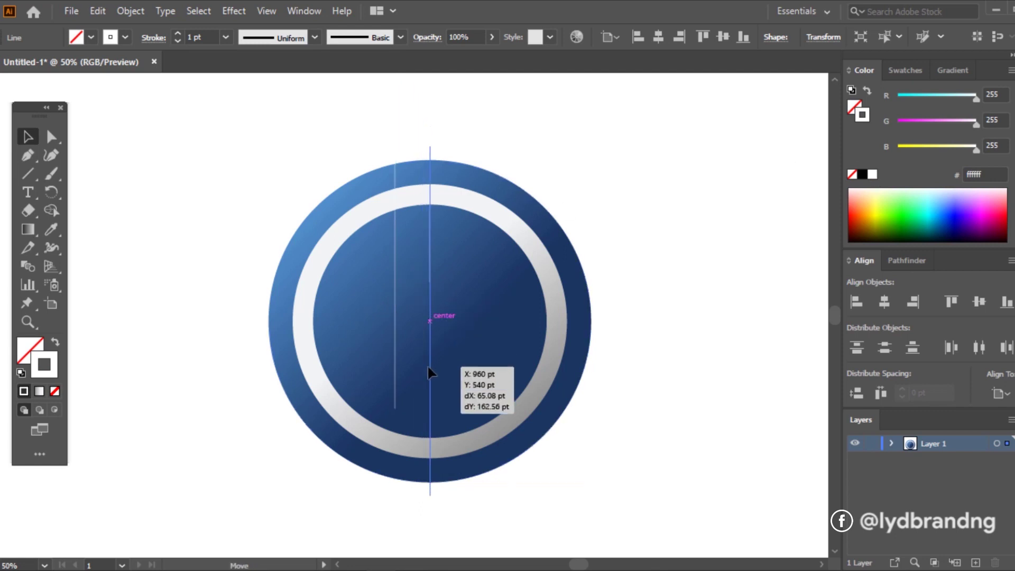
left_click_drag(429, 377, 431, 372)
left_click(635, 343)
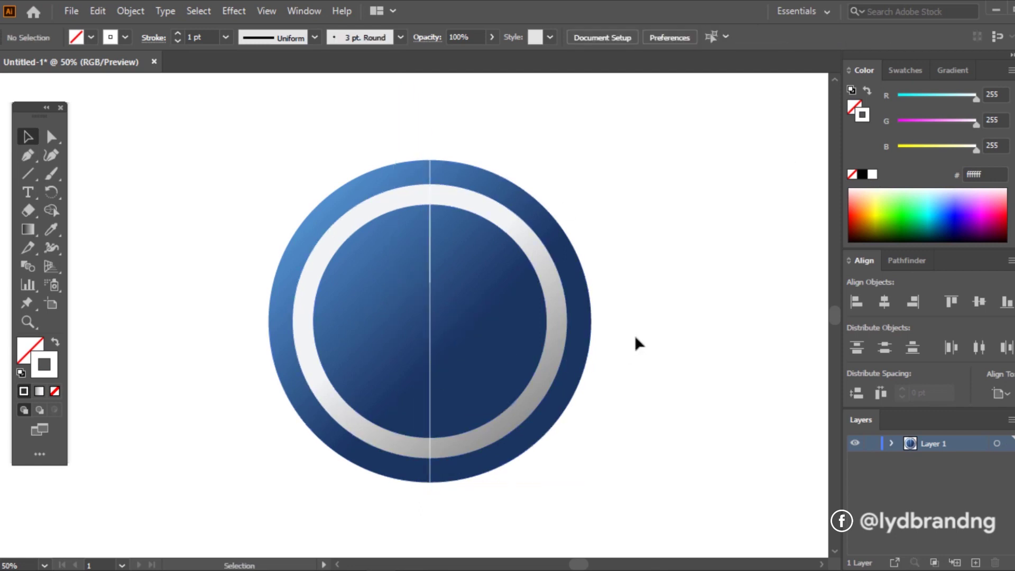
left_click(430, 406)
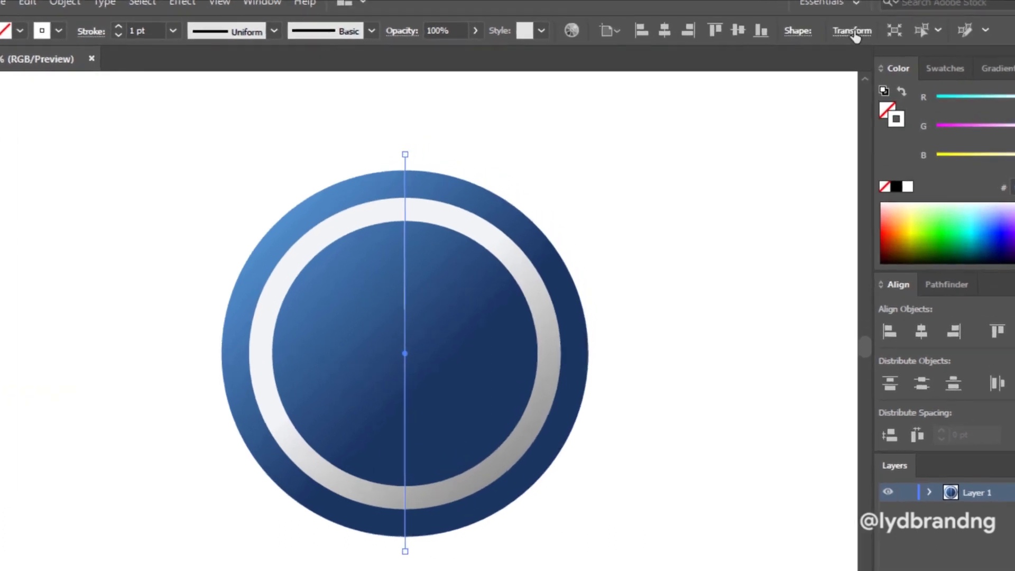
Rotate the long line to 115° in the Transform settings
left_click(824, 37)
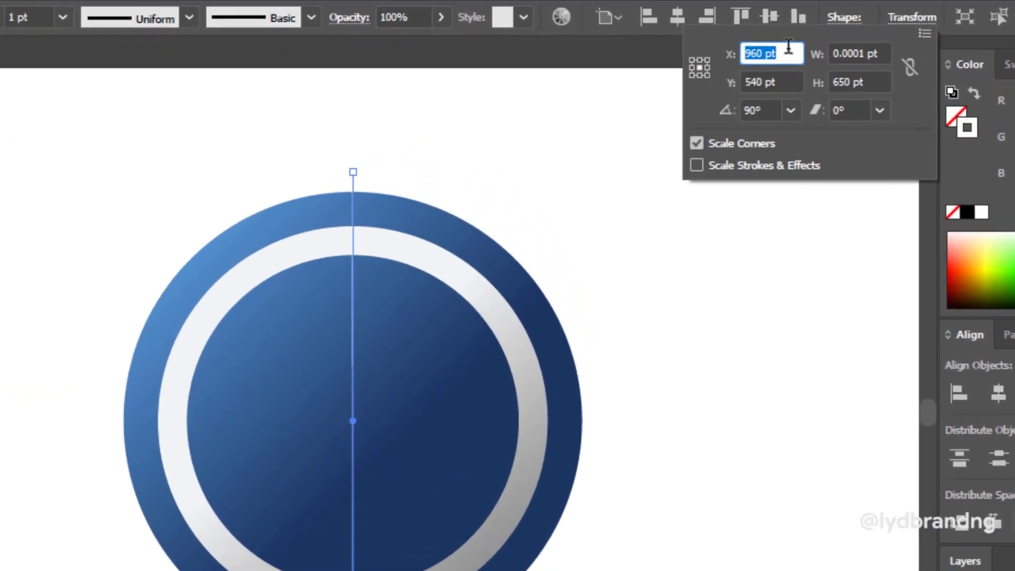
left_click(687, 107)
type("115")
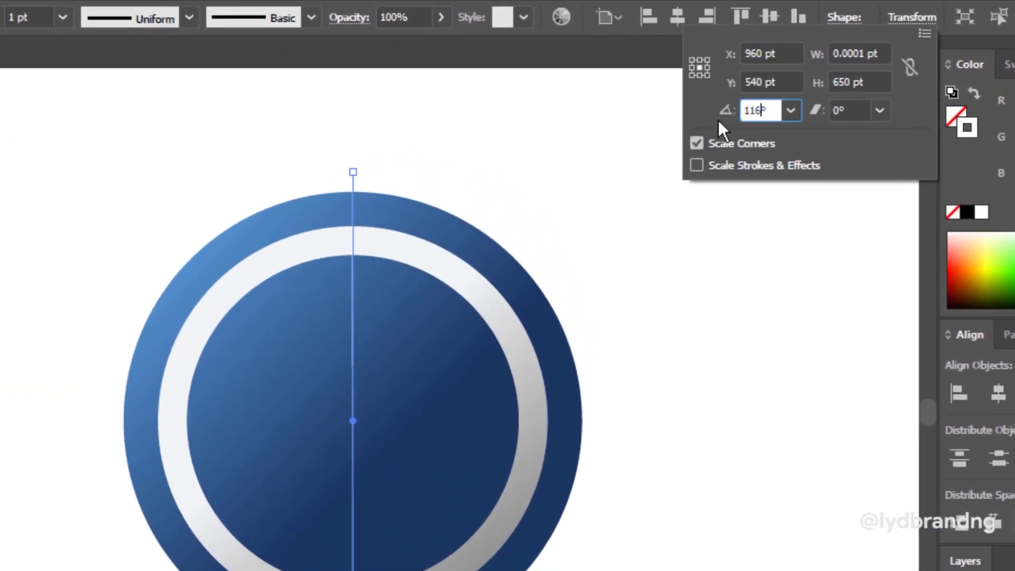
key("Return")
left_click(655, 284)
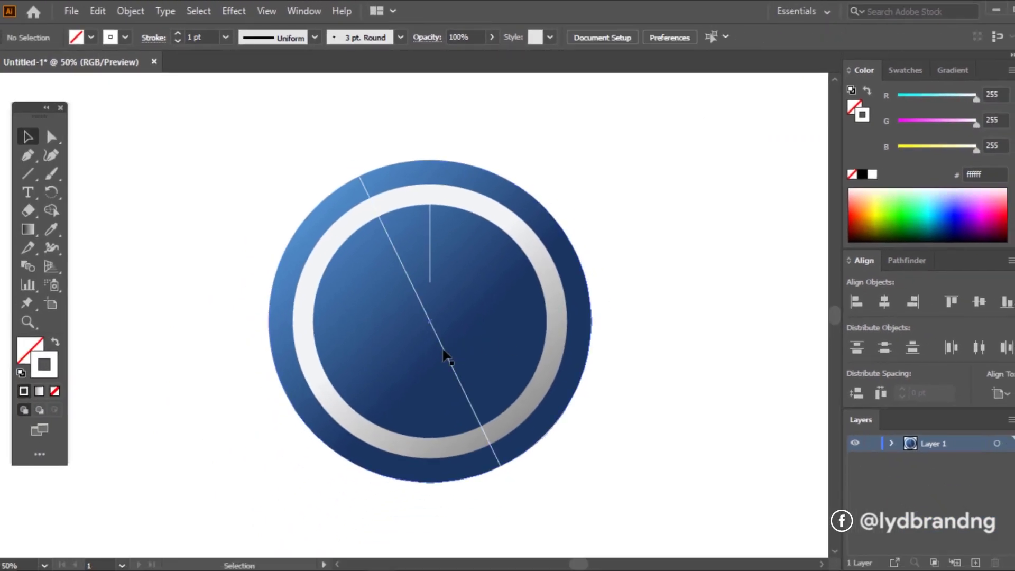
Duplicate the diagonal line, lengthen both copies and join their ends
left_click(442, 350)
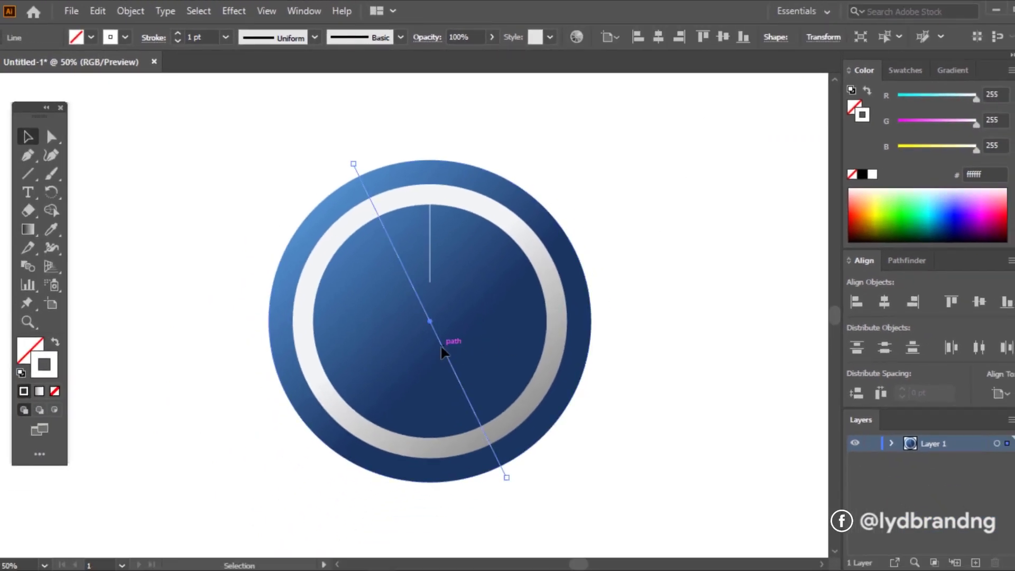
left_click_drag(442, 350, 419, 364)
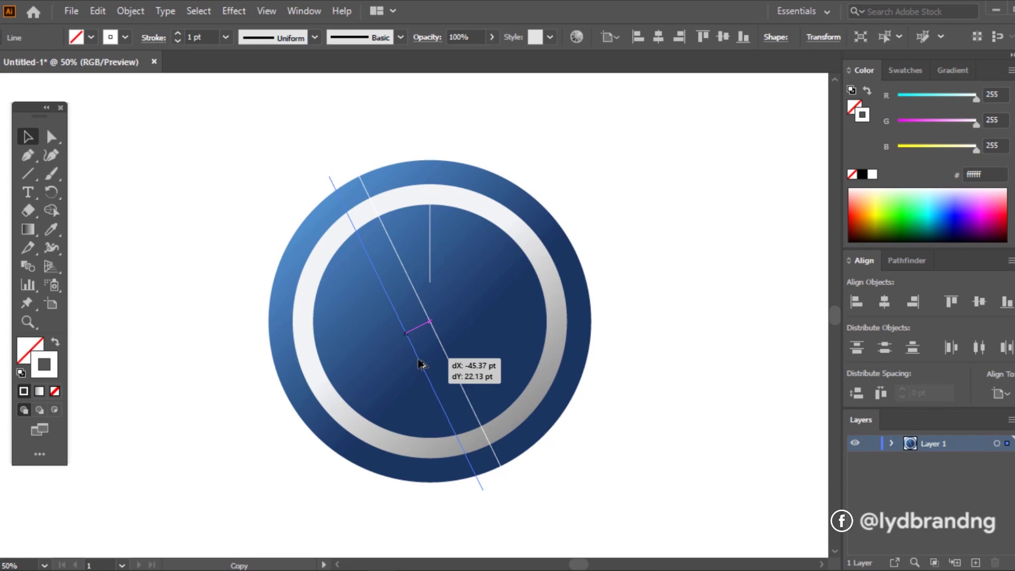
left_click_drag(421, 361, 420, 361)
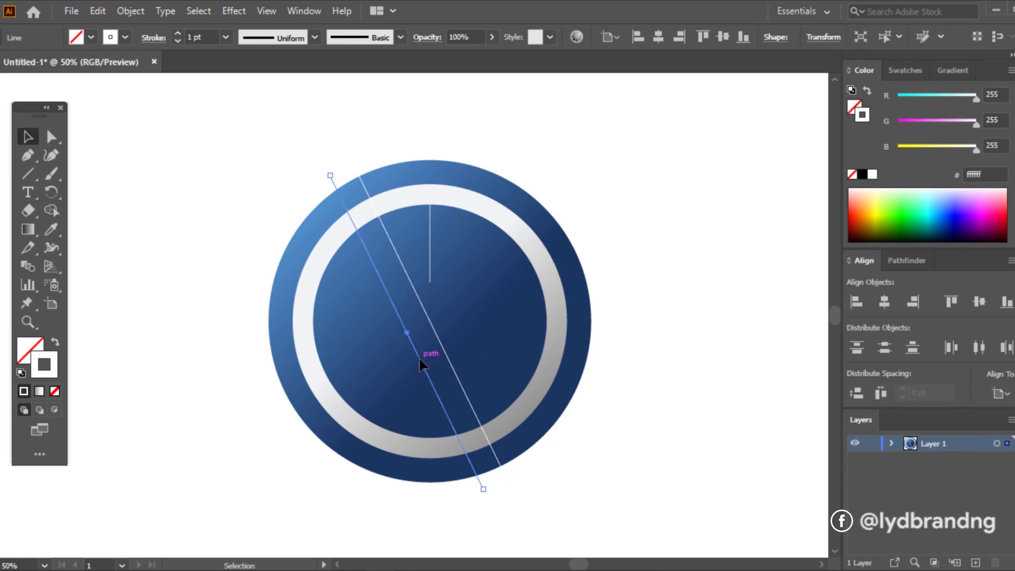
left_click(473, 408, "shift")
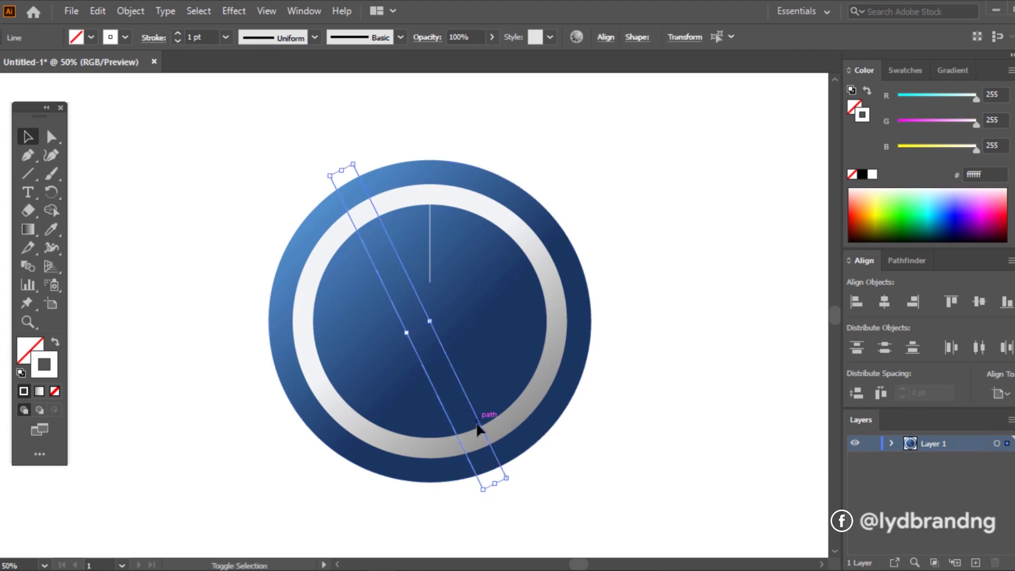
left_click_drag(494, 485, 529, 530)
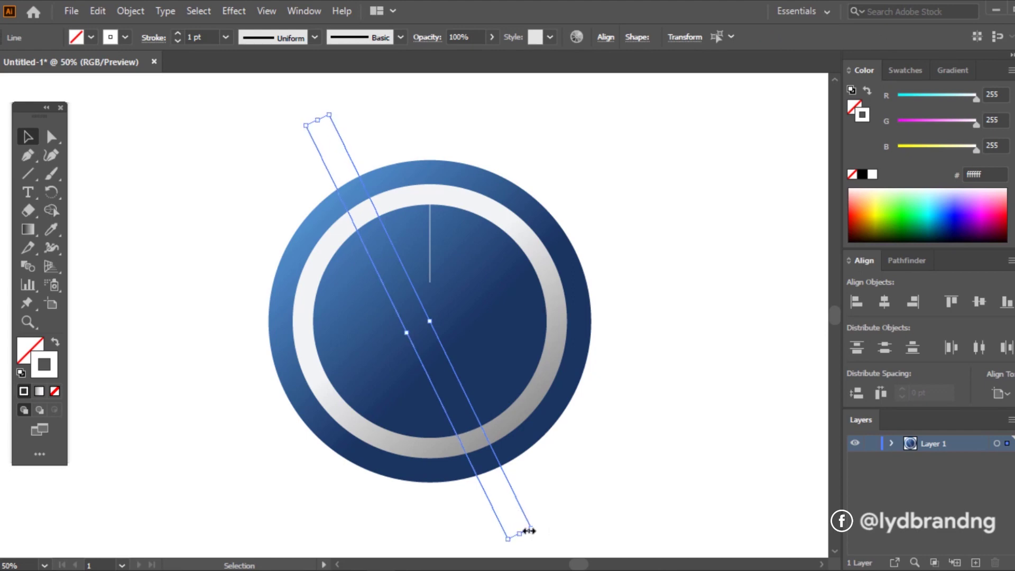
key("ctrl+j")
key("v")
left_click_drag(477, 420, 488, 408)
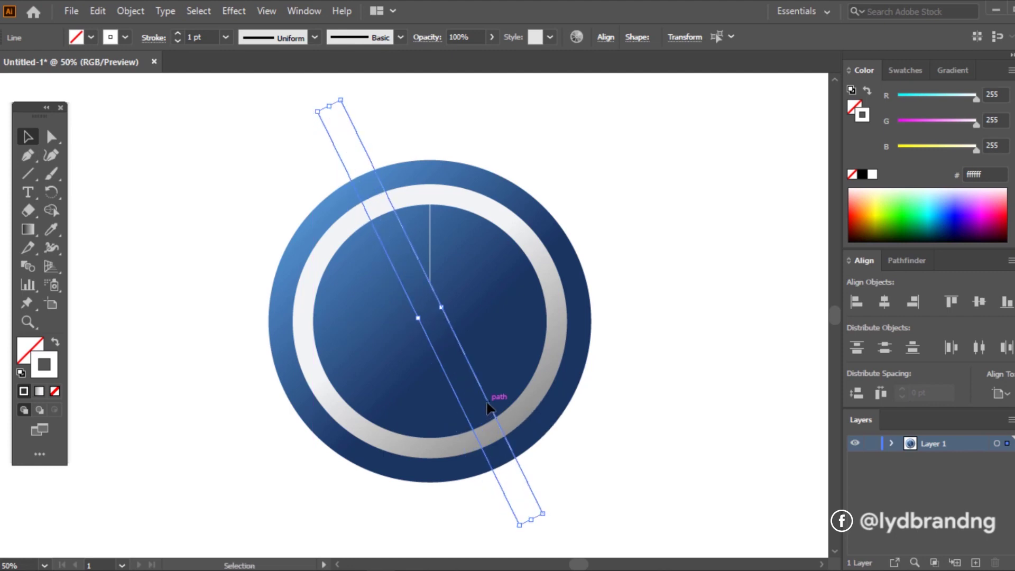
Join the line pair at the top and rotate it to 66°
key("a")
key("ctrl+j")
left_click(685, 37)
left_click(553, 107)
type("66")
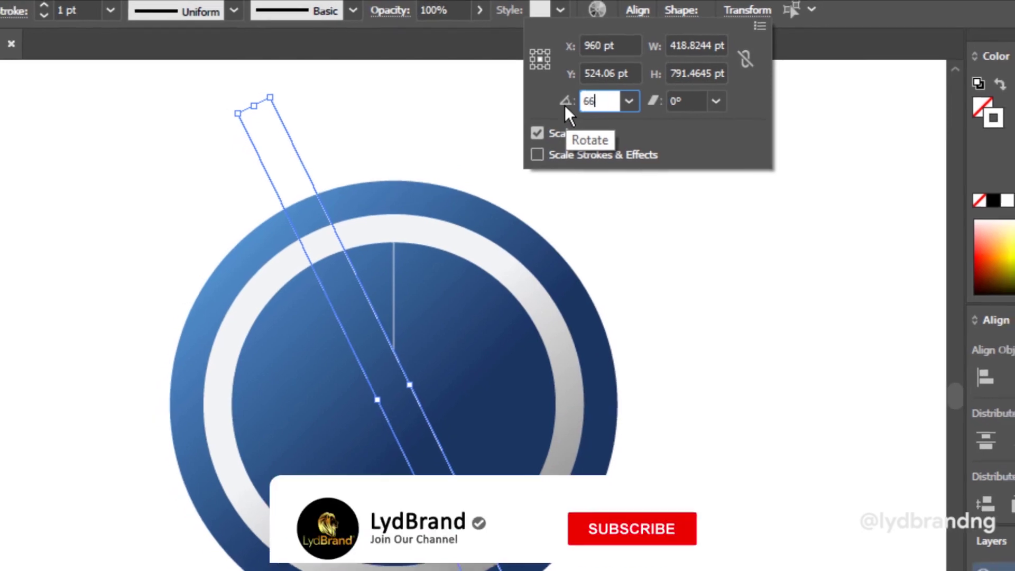
key("Return")
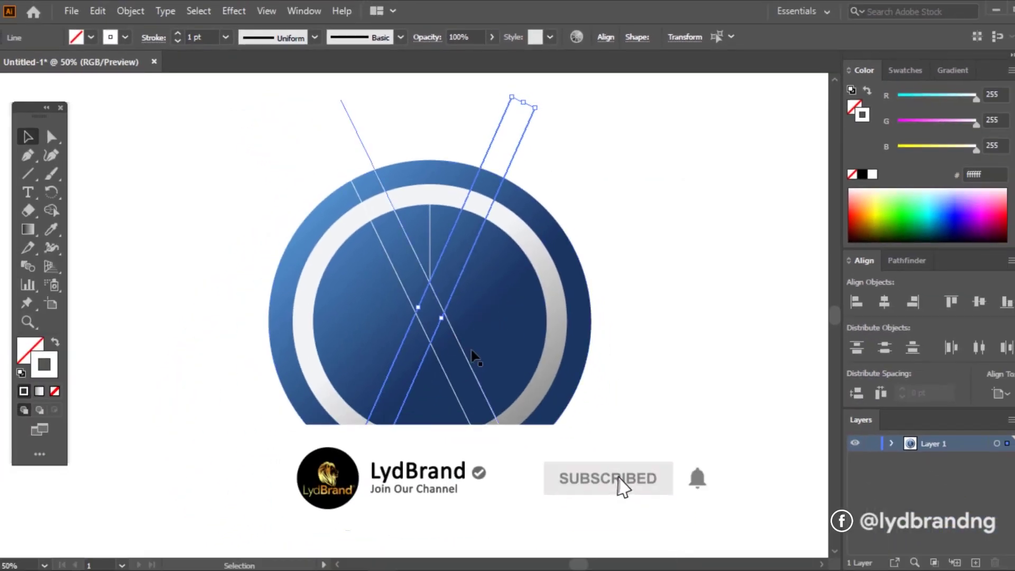
Nudge the rotated line pair slightly to the right
left_click(673, 366)
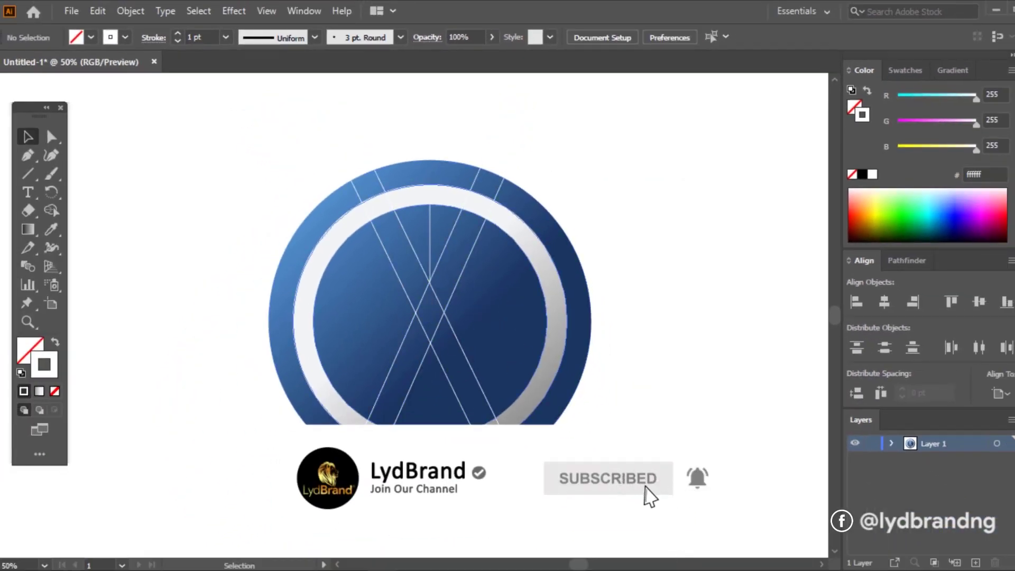
left_click_drag(387, 514, 306, 498)
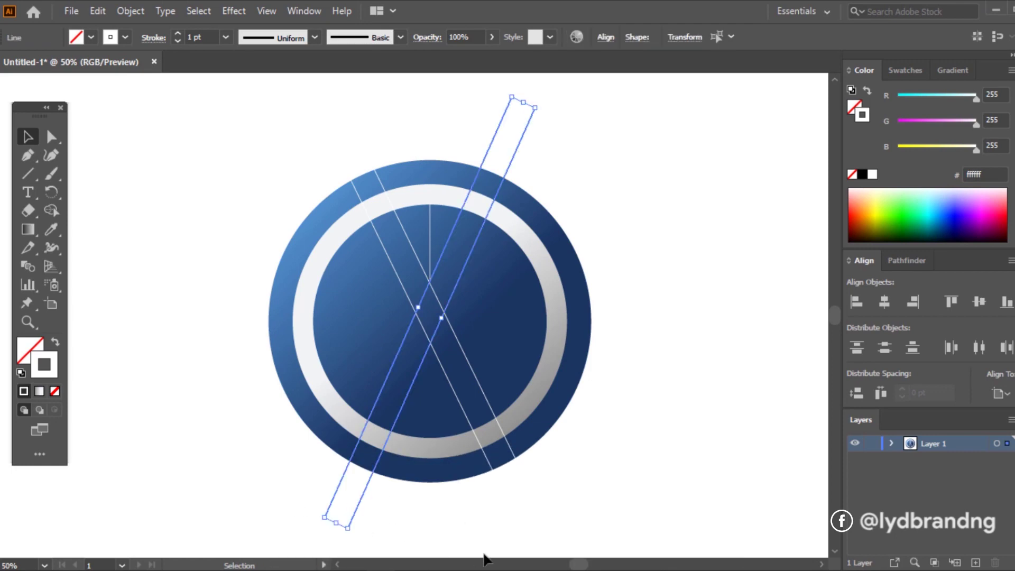
key("Right")
key("Right")
key("Right")
left_click(629, 490)
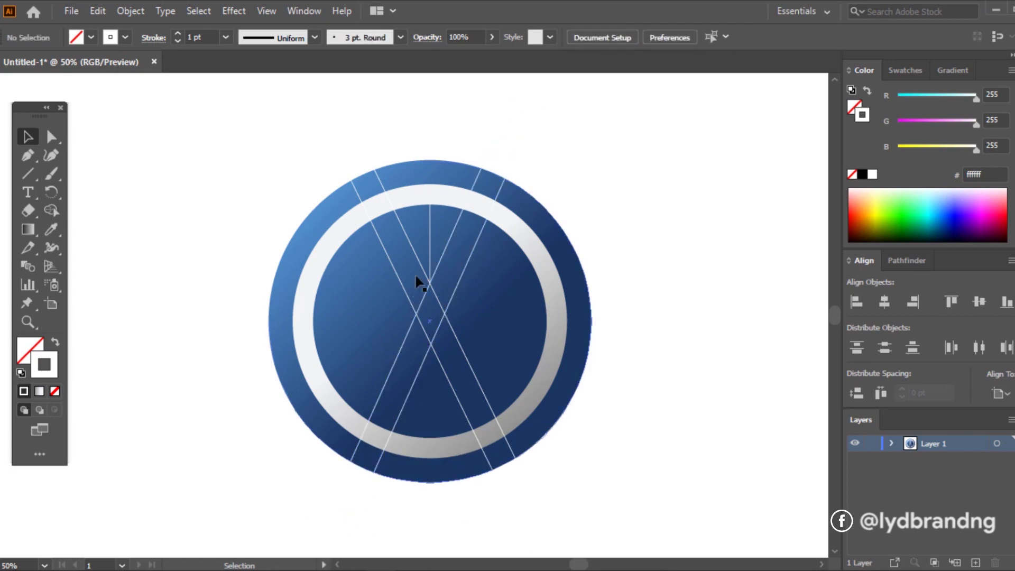
scroll(429, 281, "up", 1)
scroll(431, 283, "up", 1)
scroll(434, 294, "up", 1)
scroll(436, 294, "up", 1)
scroll(437, 295, "down", 4)
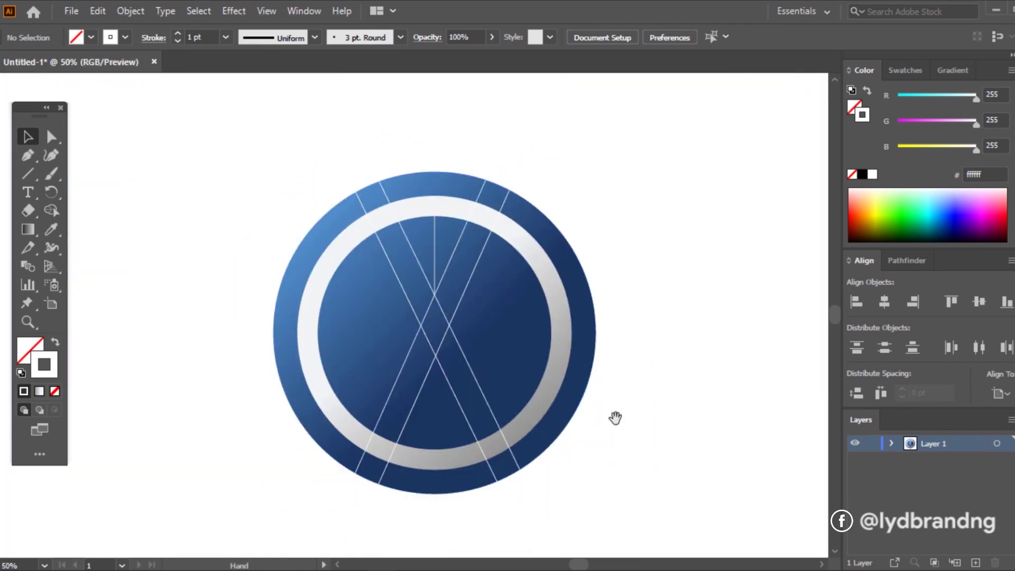
Alt-drag parallel copies of the diagonal lines further out to the left and right
left_click_drag(615, 418, 613, 403)
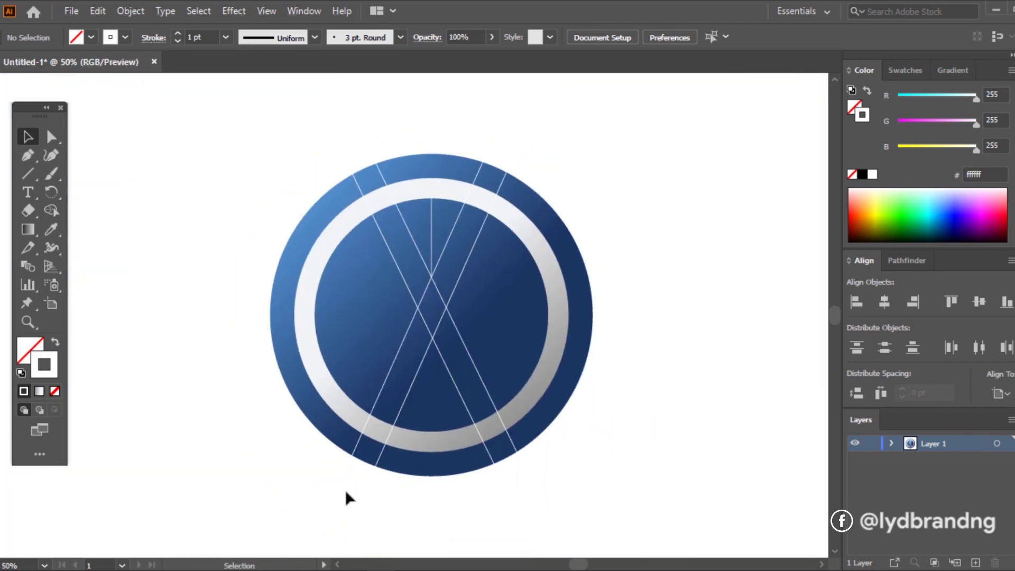
left_click_drag(606, 472, 616, 472)
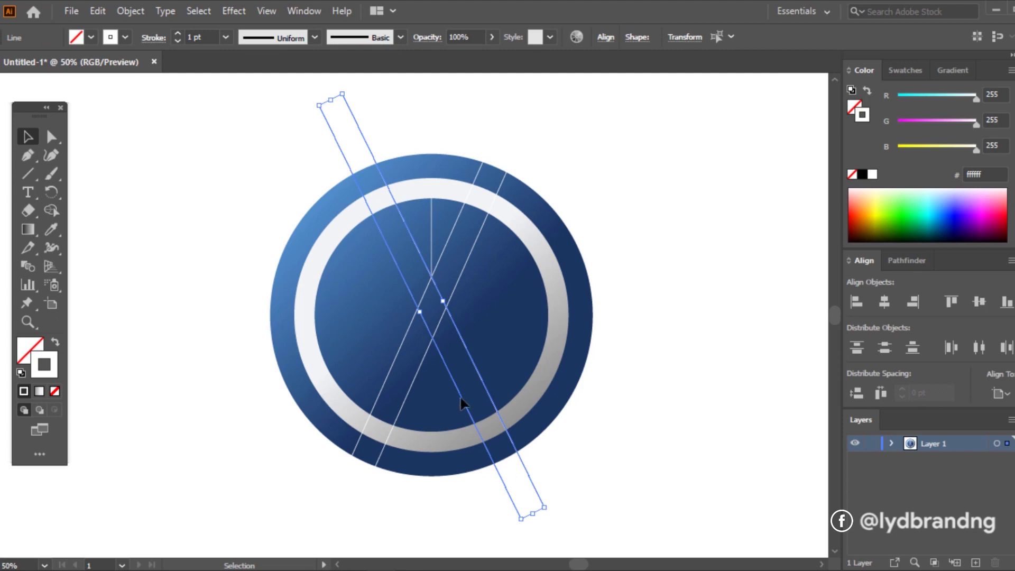
left_click_drag(461, 398, 386, 439)
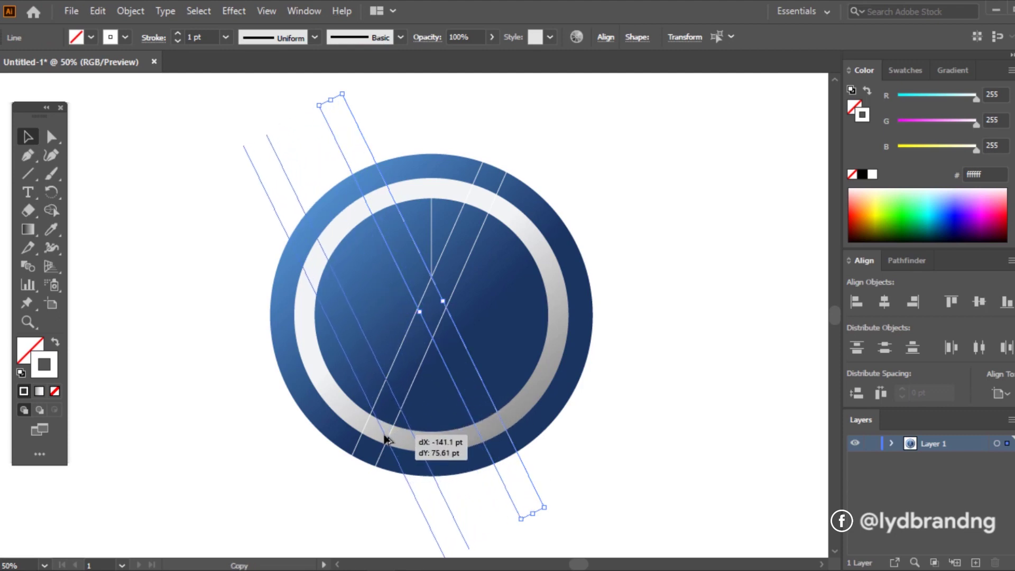
left_click_drag(386, 439, 353, 521)
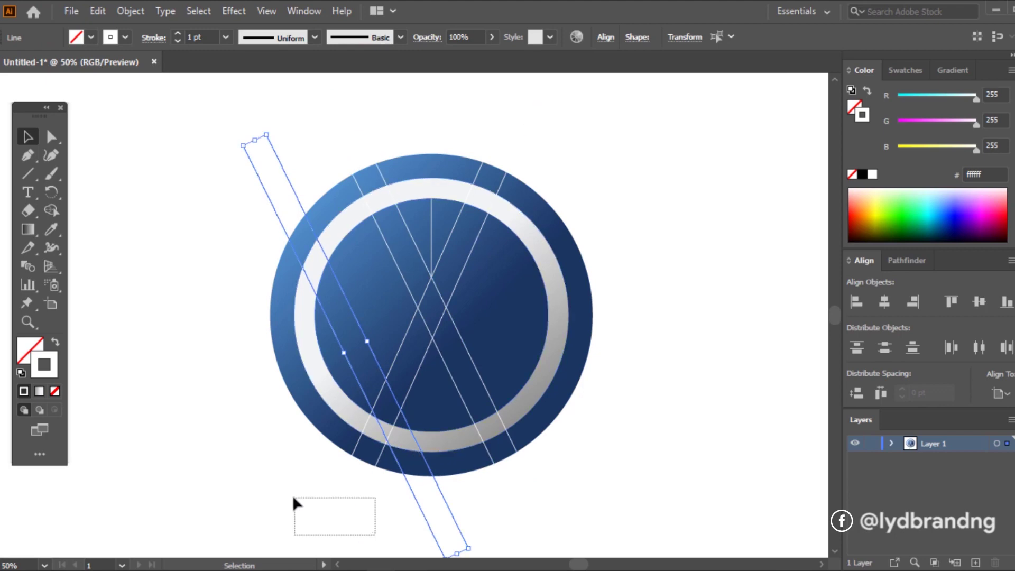
left_click_drag(365, 496, 449, 513)
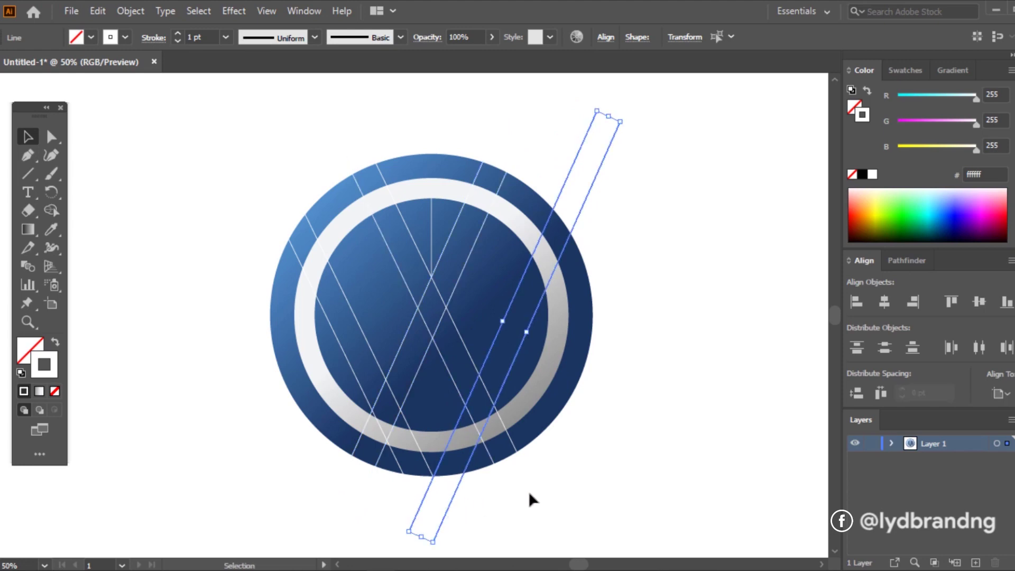
left_click(616, 452)
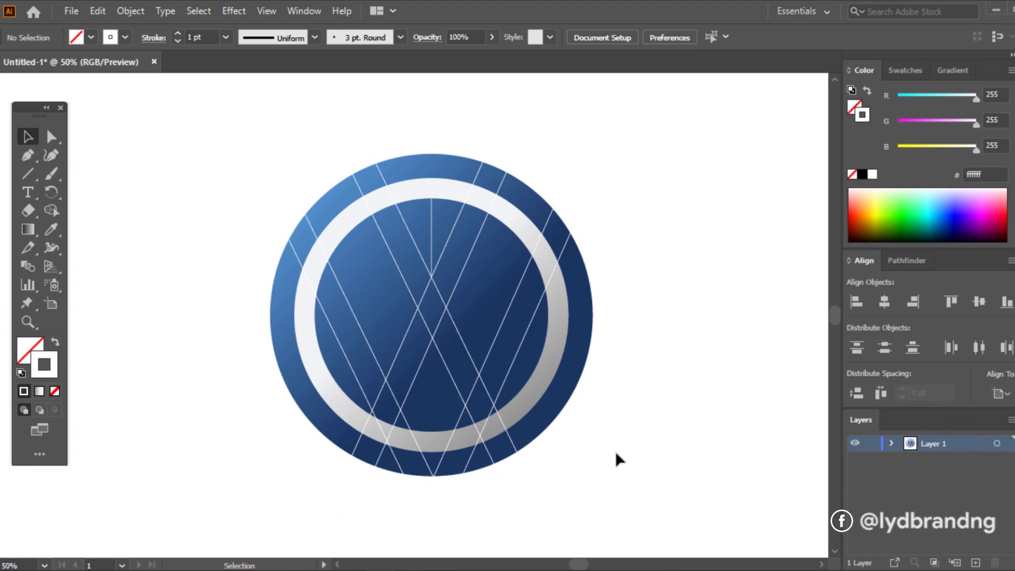
Delete the short vertical centre line
left_click(431, 233)
key("Delete")
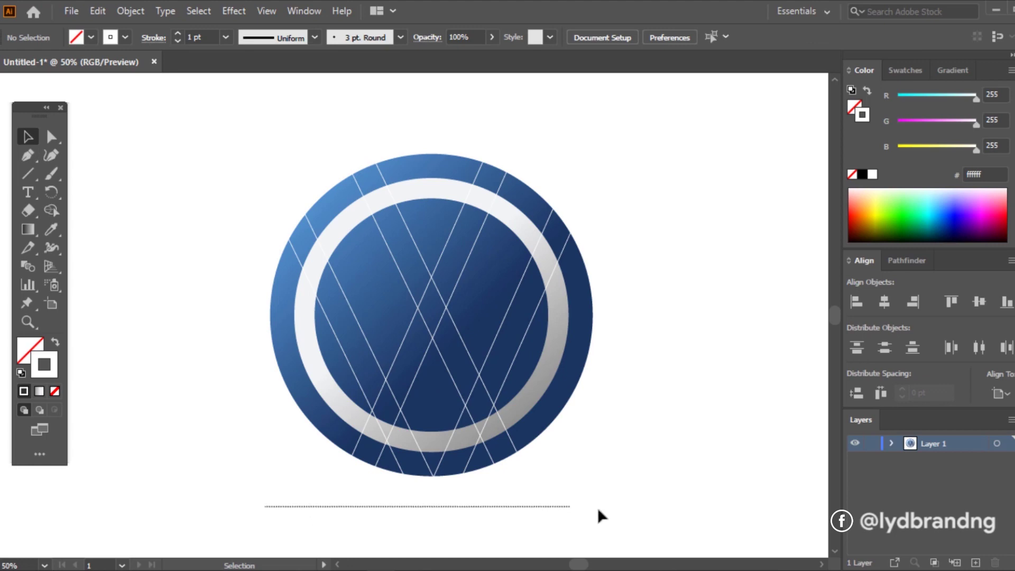
left_click_drag(540, 506, 646, 534)
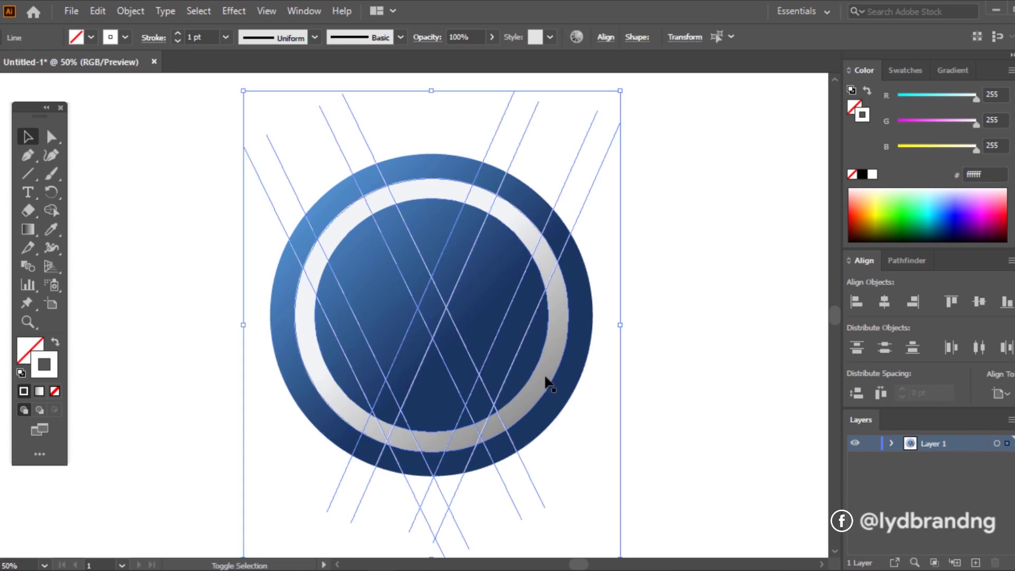
Merge the regions between the diagonal lines into a W with the Shape Builder tool
key("ctrl+a")
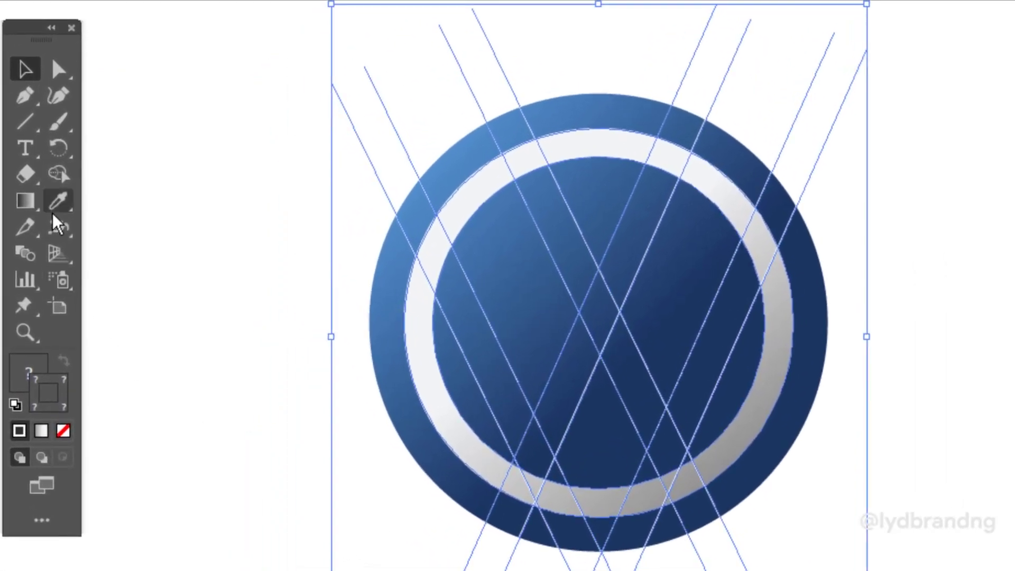
left_click(55, 172)
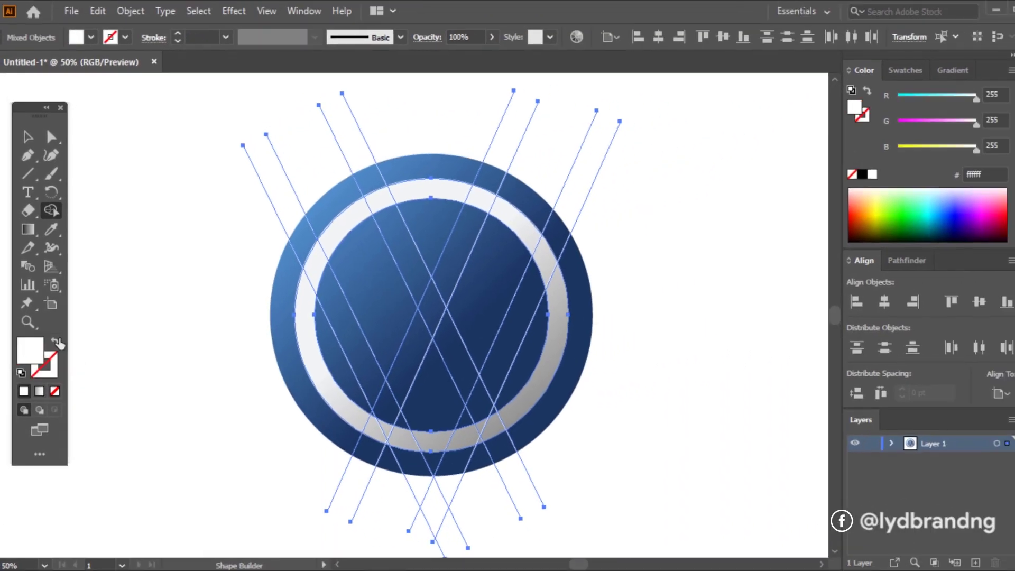
left_click_drag(363, 366, 401, 371)
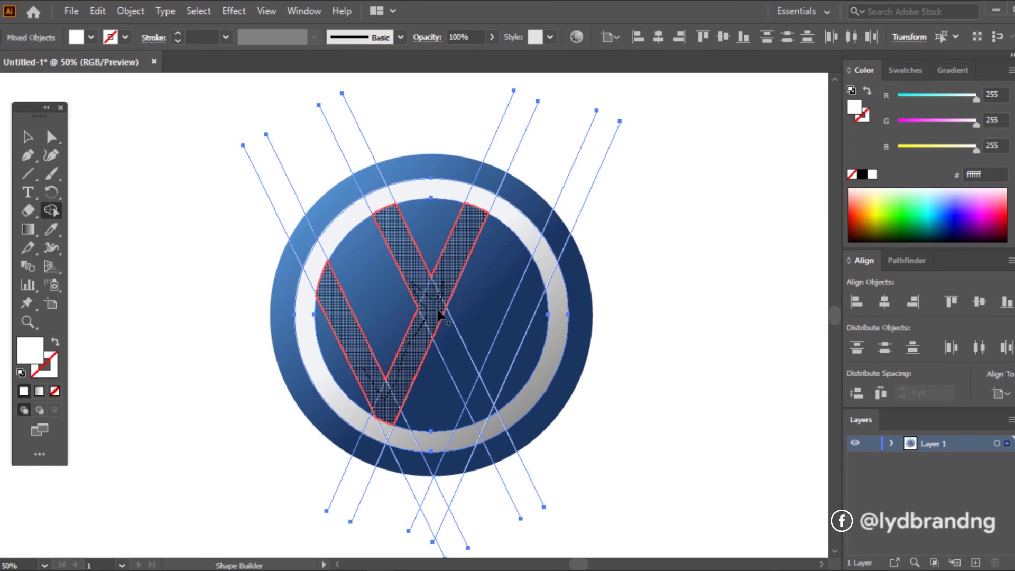
mouse_move(426, 316)
left_mouse_down()
mouse_move(479, 405)
mouse_move(491, 367)
left_mouse_up()
Delete the leftover helper lines, keeping the blue circle, grey ring and W
left_click(28, 138)
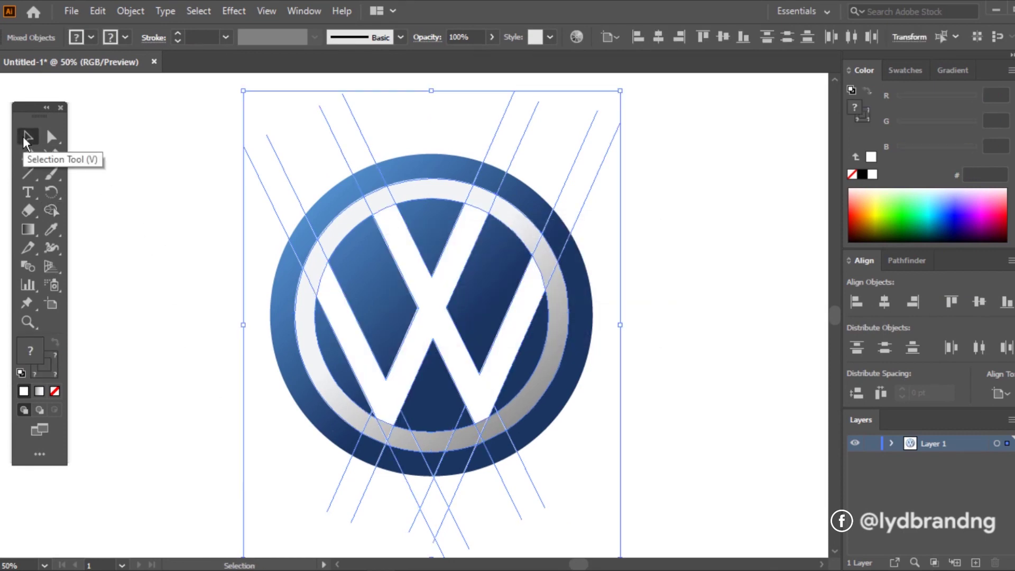
left_click(599, 378)
left_click(545, 361, "shift")
left_click(505, 350, "shift")
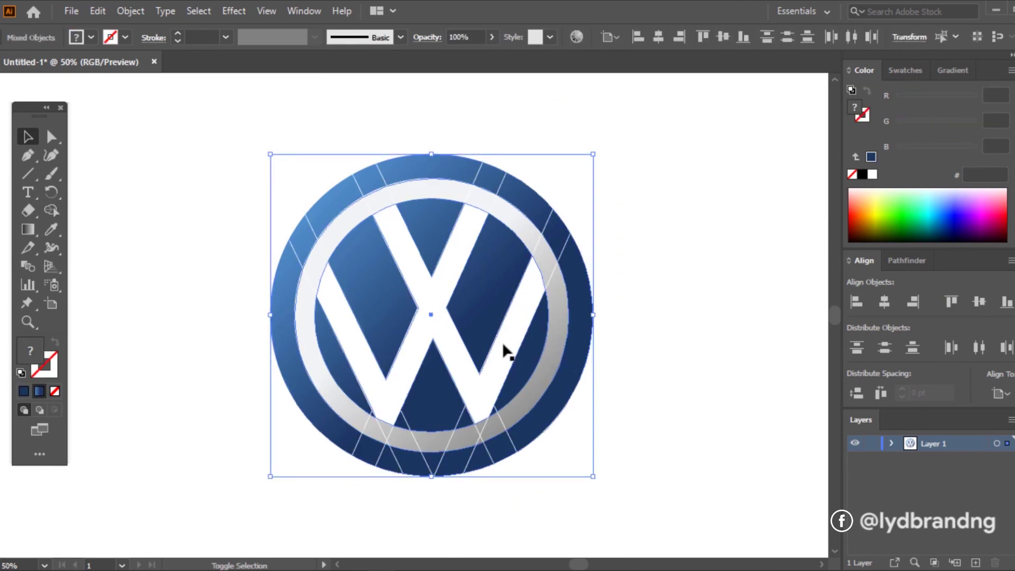
key("ctrl")
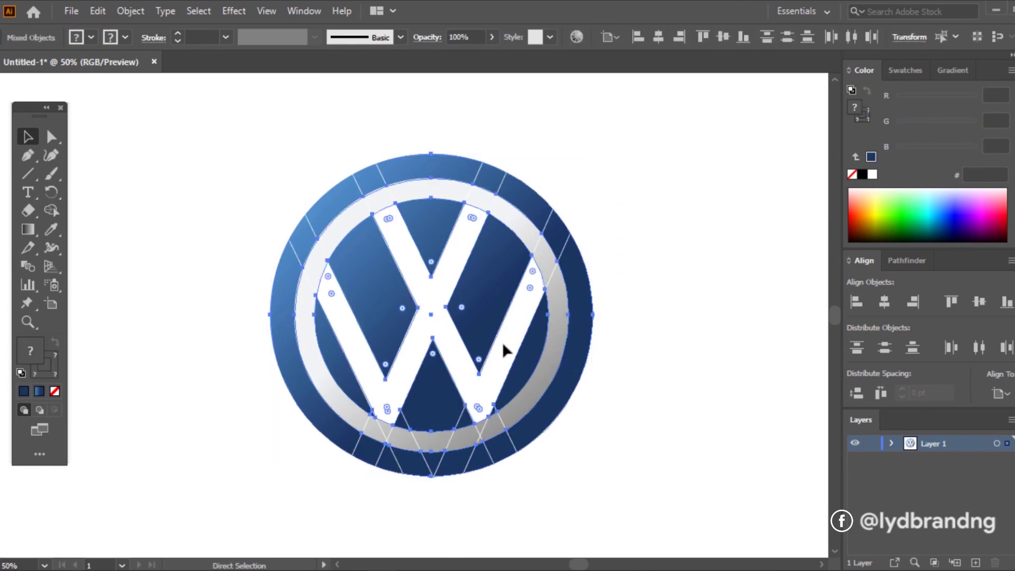
key("Delete")
key("ctrl+alt+3")
key("Delete")
key("ctrl+z")
key("ctrl+z")
key("ctrl+z")
left_click(617, 374)
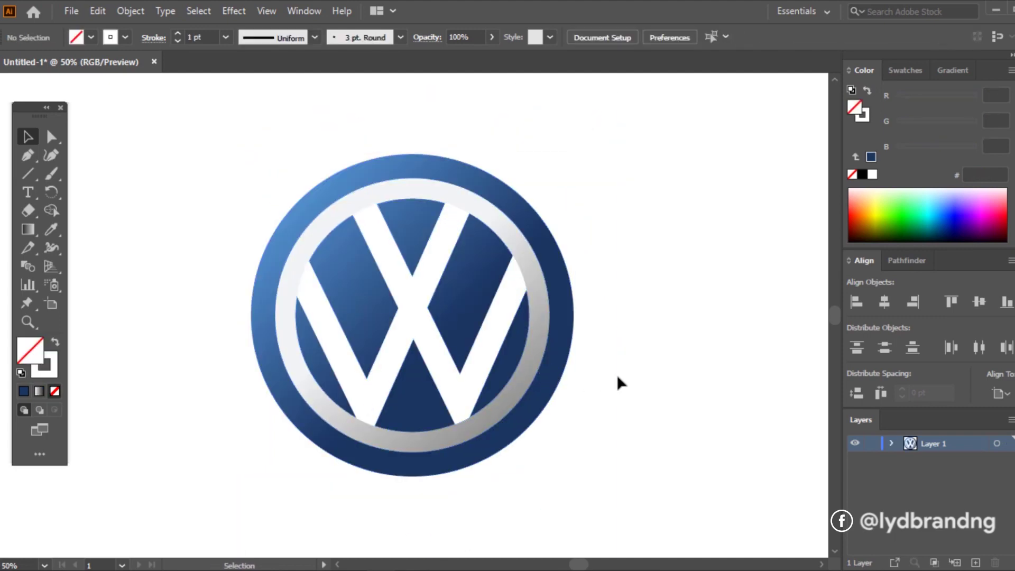
left_click(487, 364)
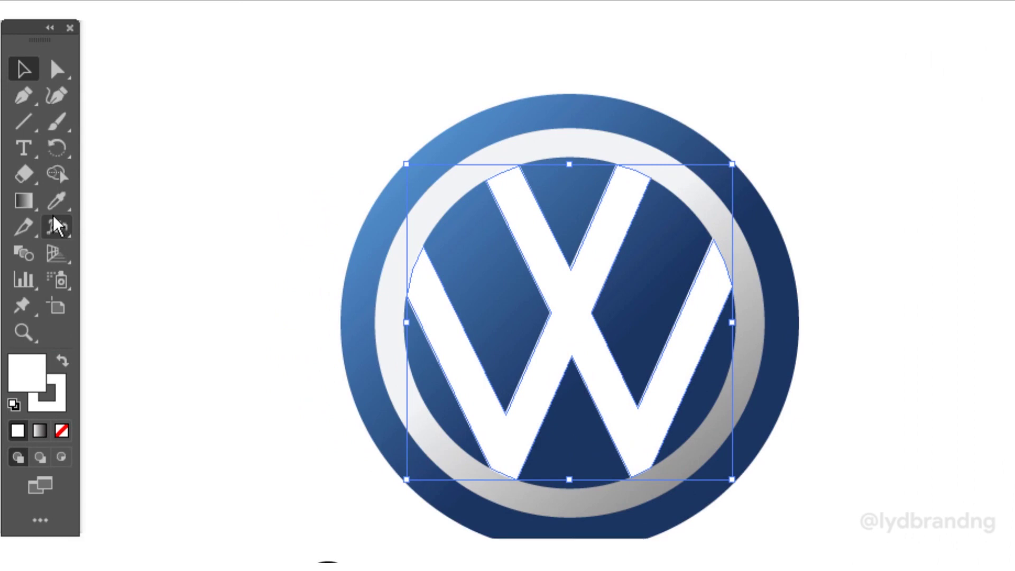
Eyedrop the ring's grey gradient onto the W and set its gradient angle to 135°
left_click(57, 201)
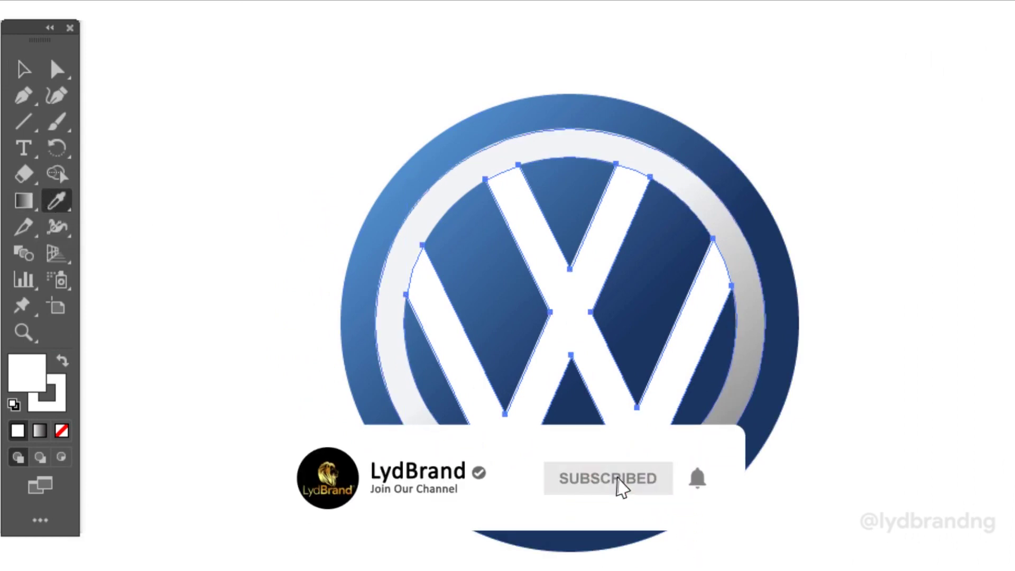
left_click(730, 421)
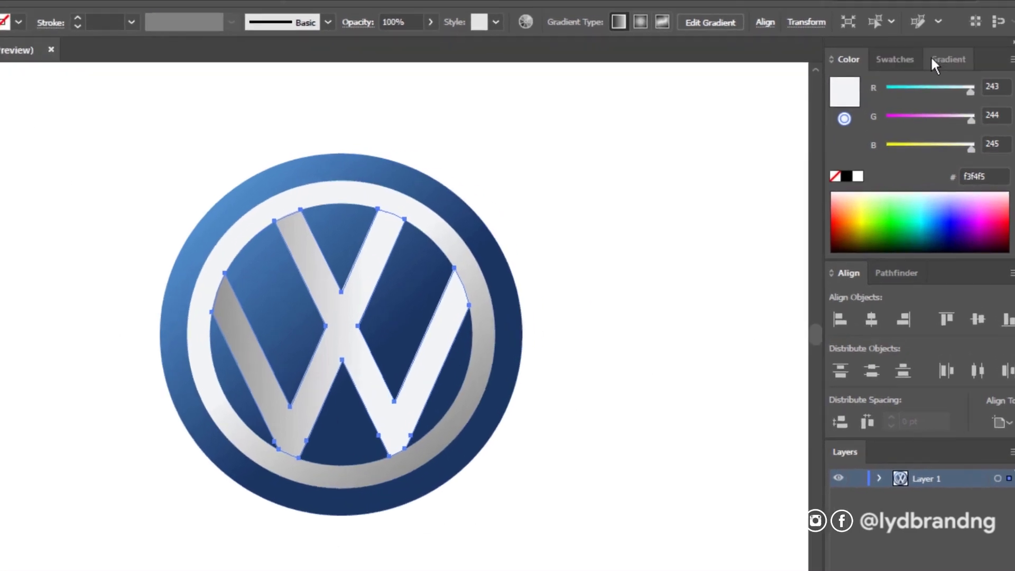
left_click(950, 69)
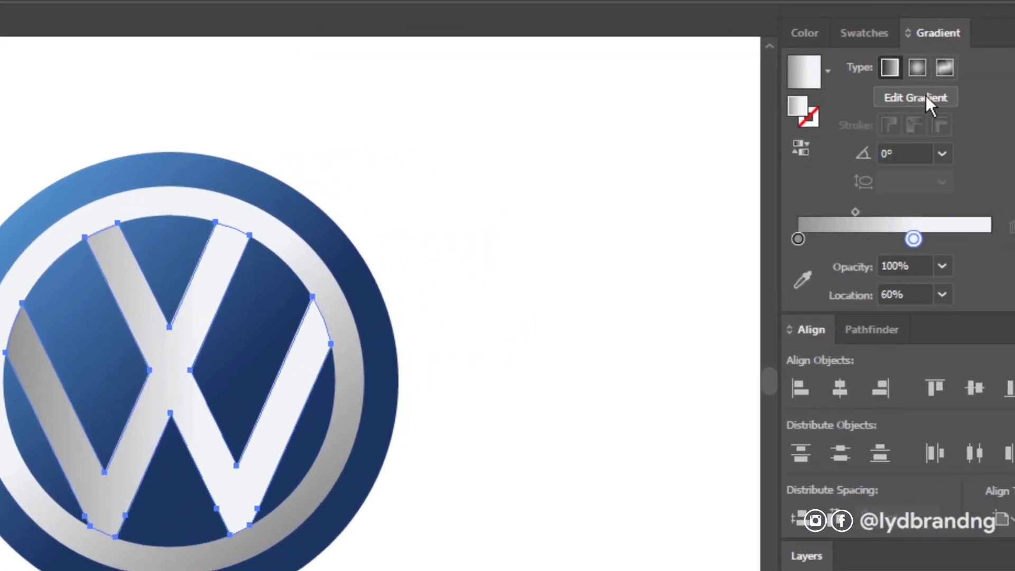
double_click(888, 154)
type("135")
key("Return")
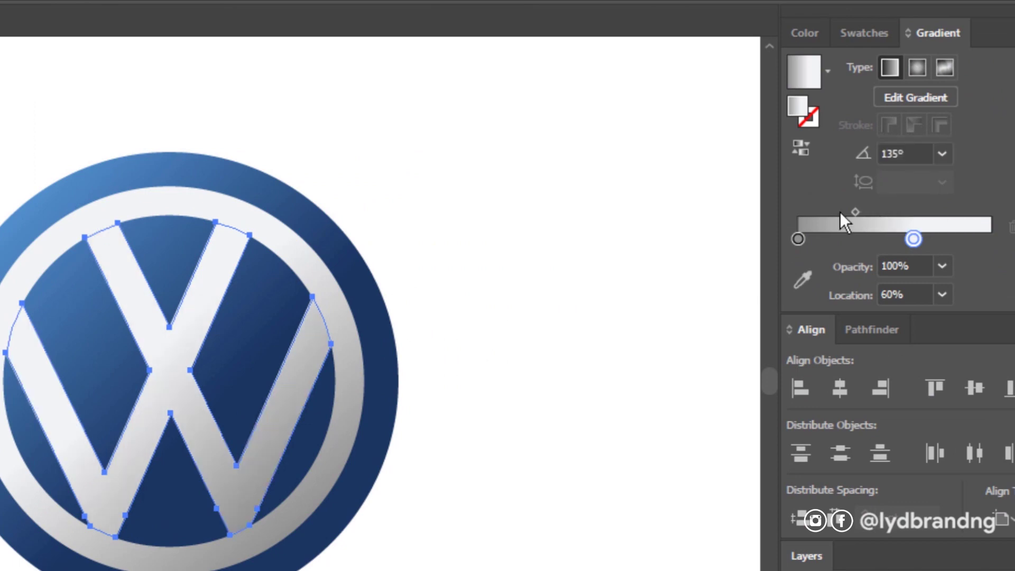
Return to the Selection tool and deselect the W to review the result
key("i")
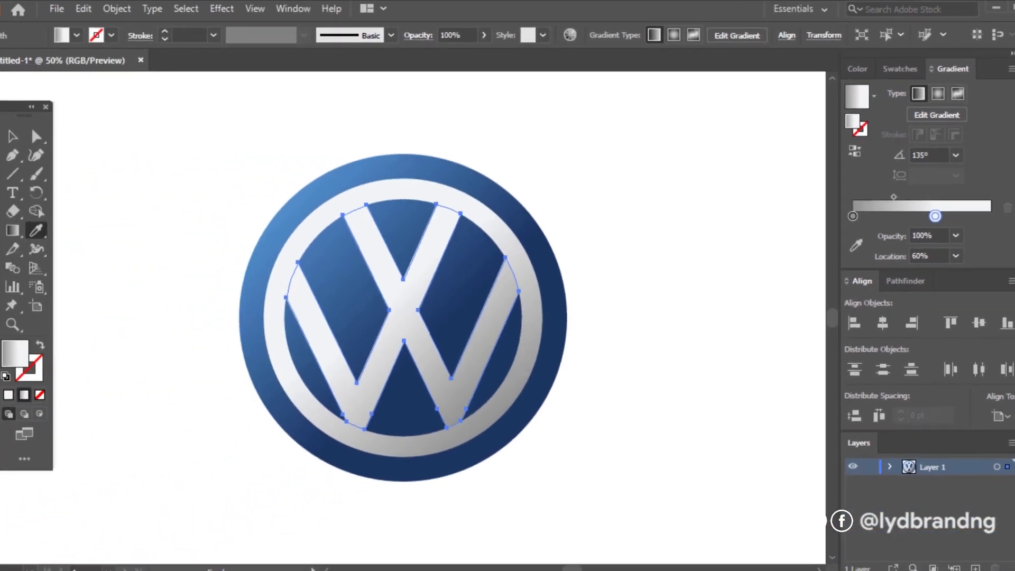
left_click(29, 137)
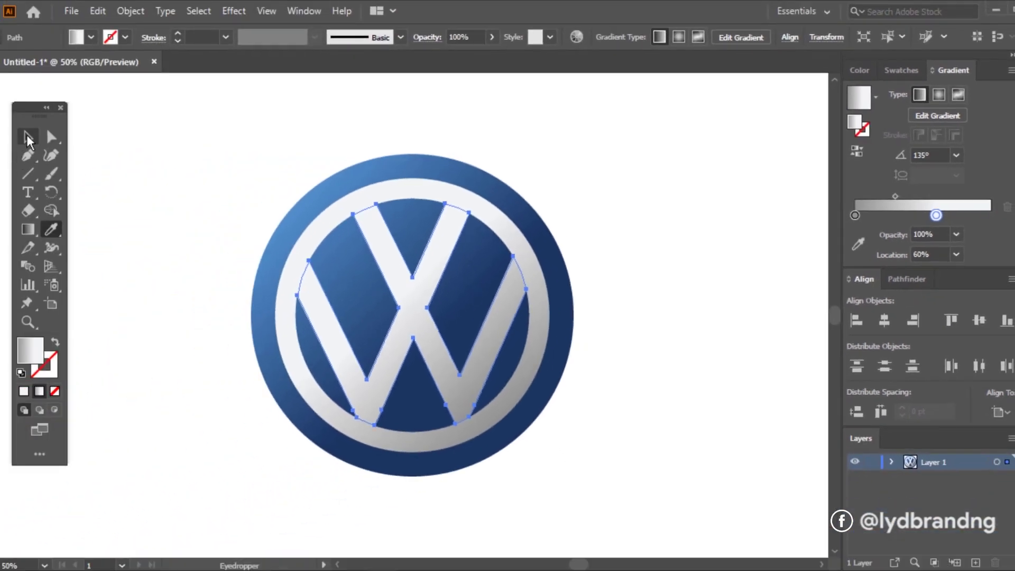
left_click(593, 294)
scroll(409, 349, "up", 1, "alt")
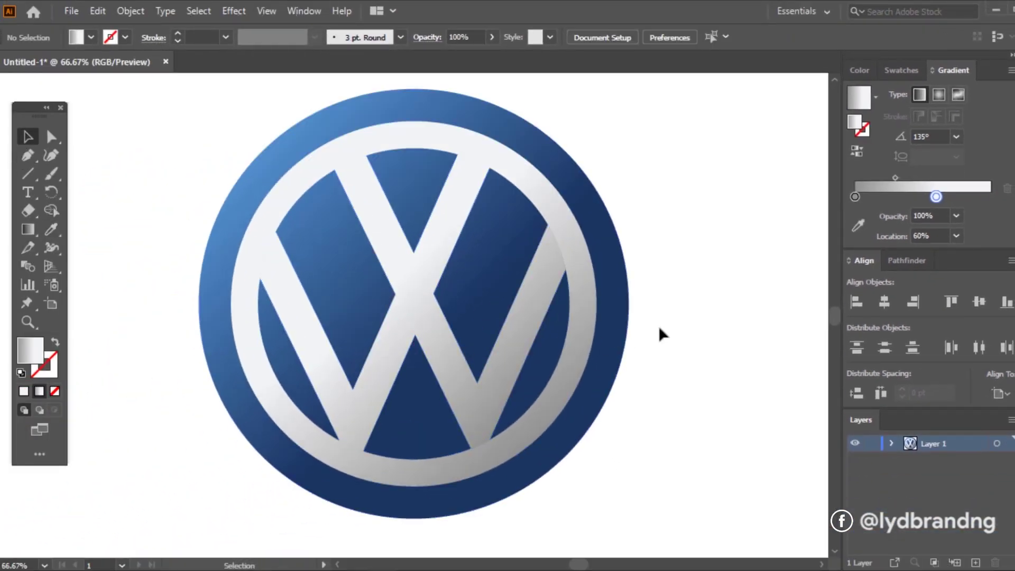
Add a Multiply drop shadow to the ring: 75% opacity, X 3 pt, Y 5 pt, 7 pt blur
left_click(580, 366)
left_click(299, 11)
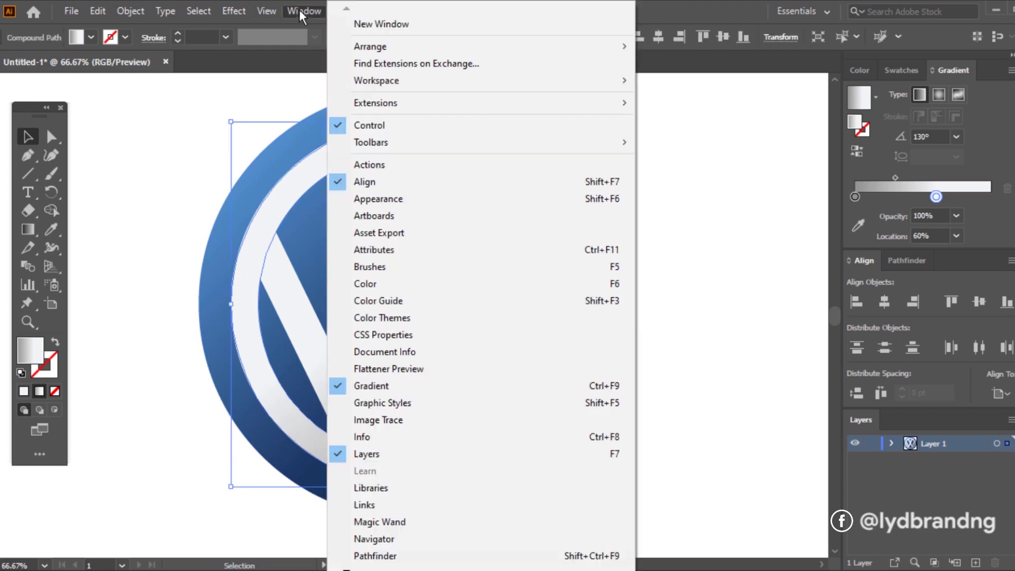
mouse_move(255, 186)
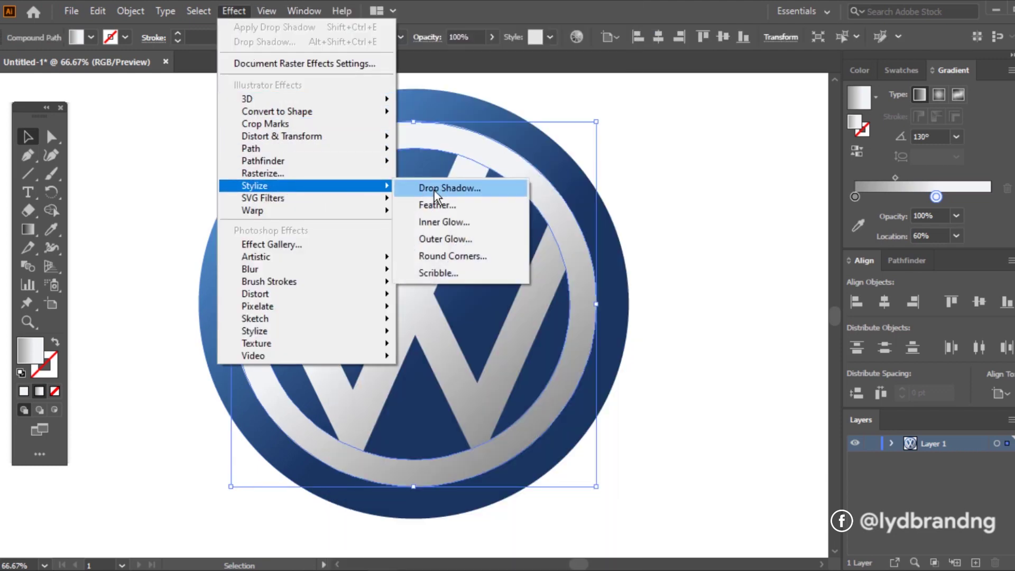
left_click(434, 192)
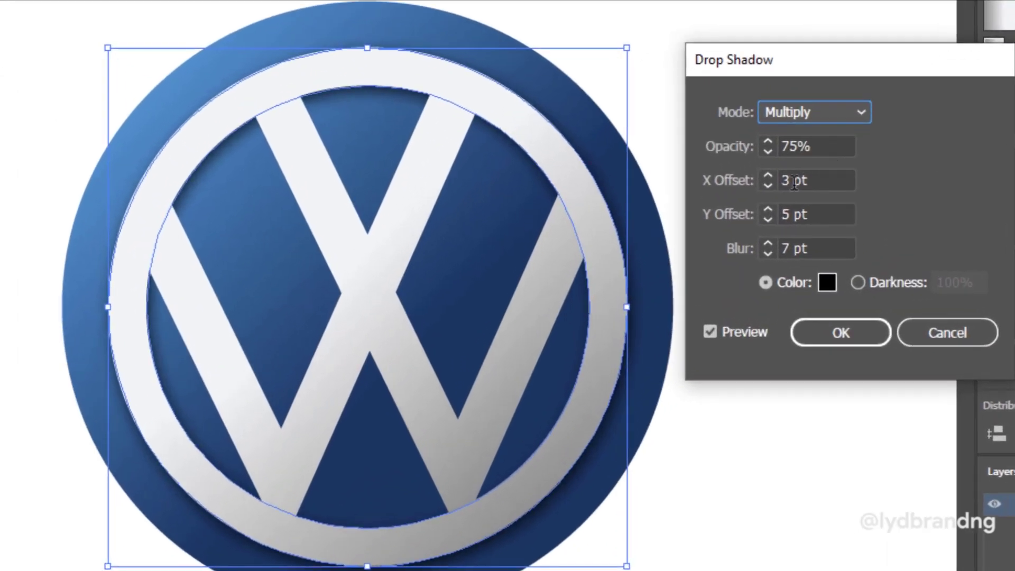
mouse_move(794, 182)
left_mouse_down()
mouse_move(785, 184)
mouse_move(783, 249)
left_mouse_up()
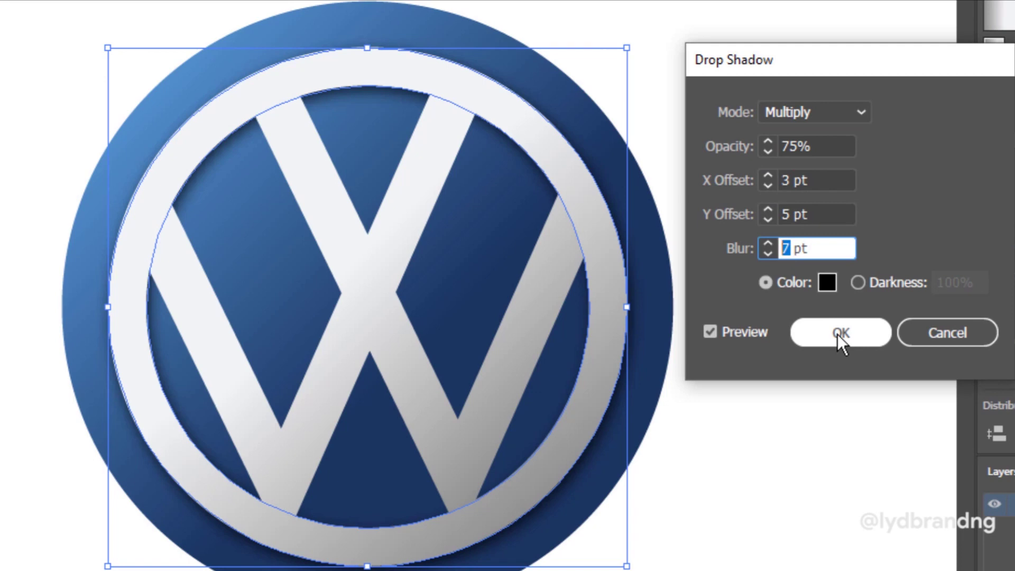
left_click(838, 335)
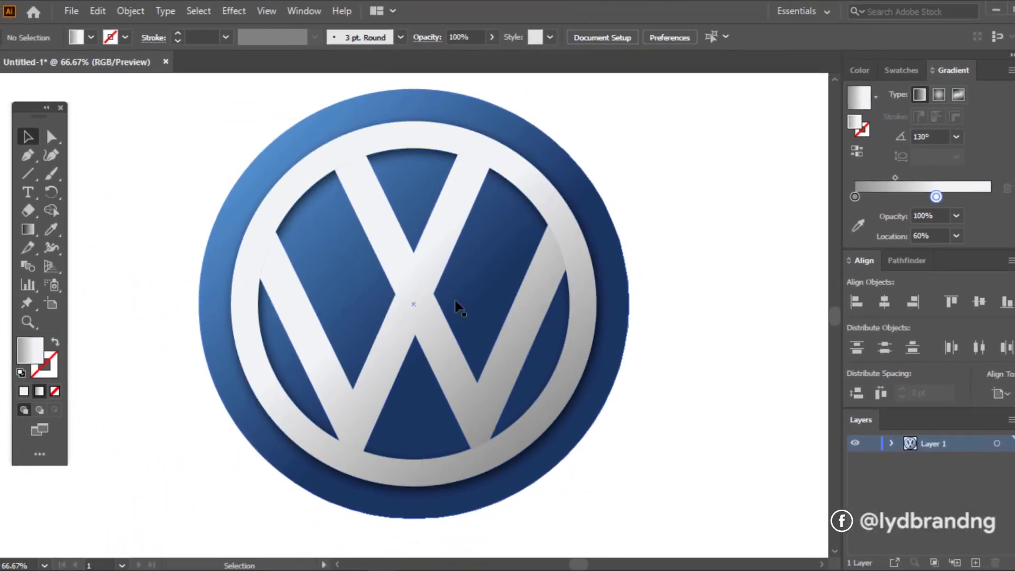
scroll(411, 304, "up", 1)
scroll(411, 304, "up", 1)
Draw a thin, no-fill rectangle across the centre of the W where its strokes cross
scroll(410, 304, "down", 1)
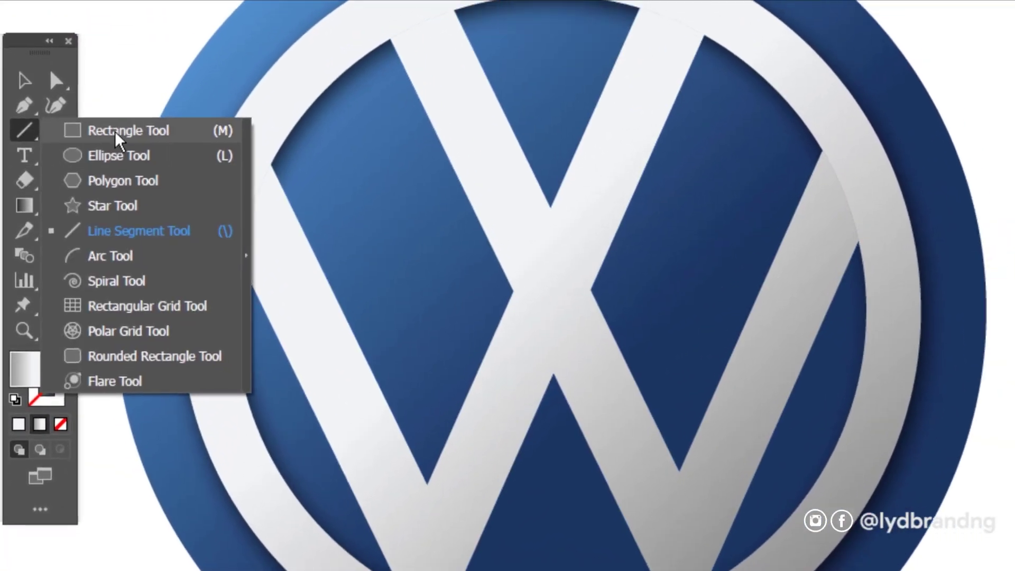
left_click_drag(23, 121, 85, 132)
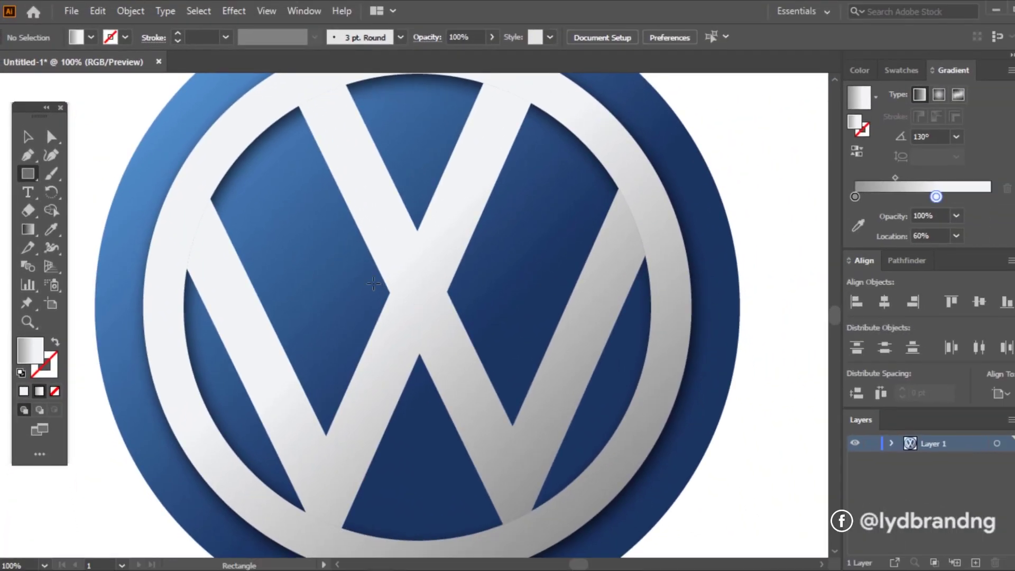
left_click_drag(373, 284, 460, 300)
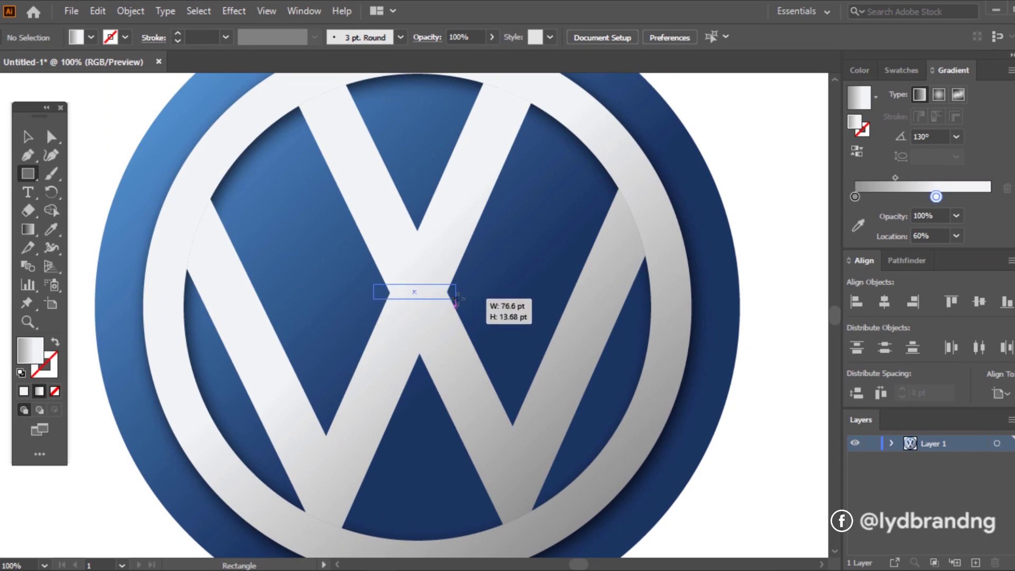
left_click_drag(460, 299, 463, 297)
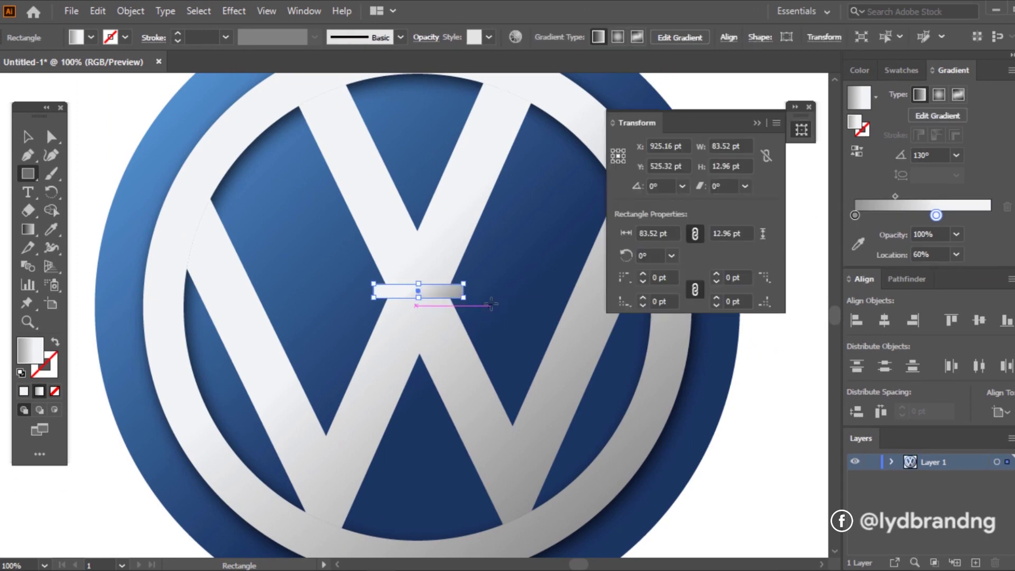
left_click(55, 391)
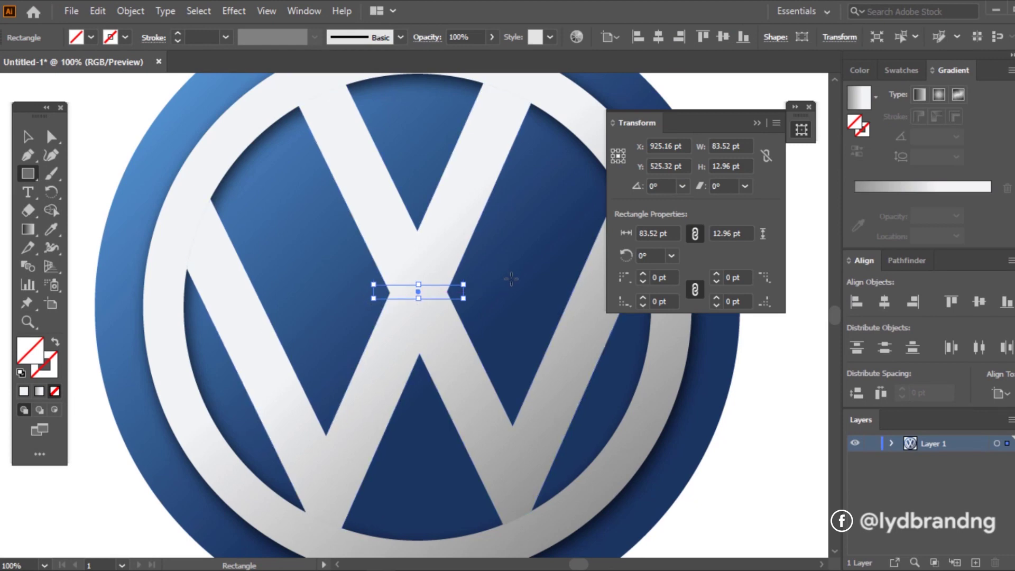
left_click(809, 107)
Select the W with the rectangle and subtract it using Pathfinder Minus Front
left_click(35, 138)
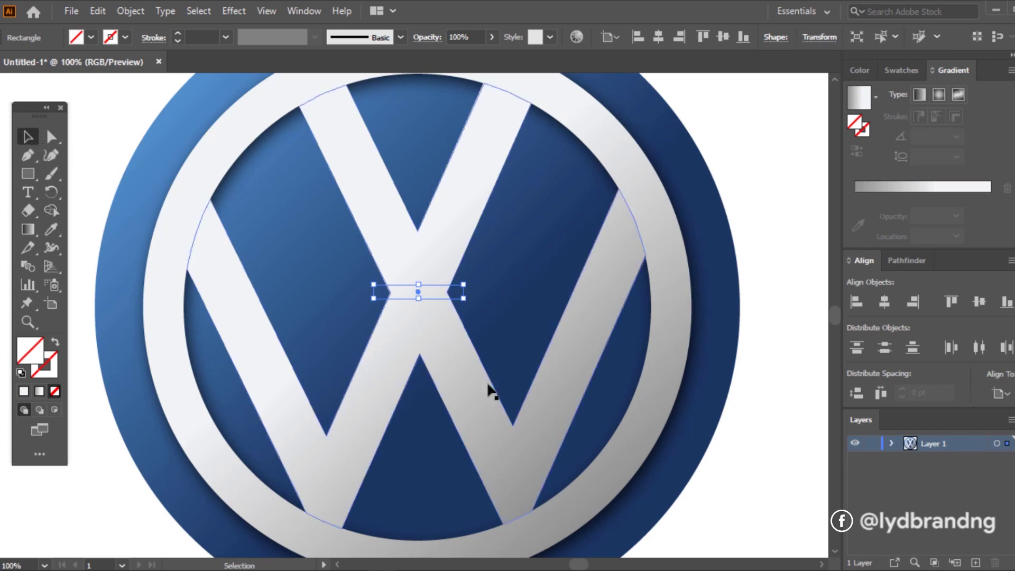
left_click(557, 354, "shift")
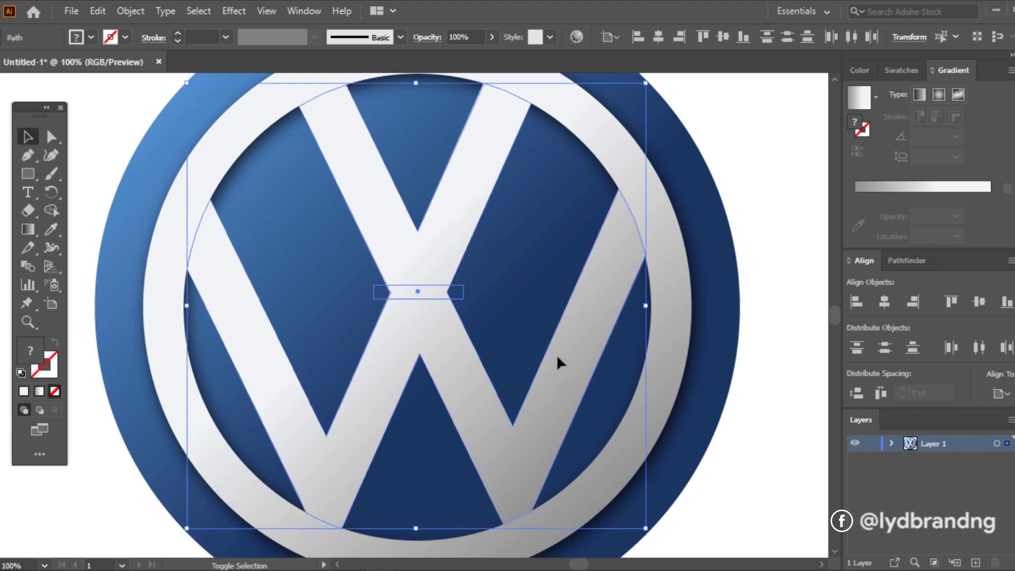
key("ctrl+shift+F9")
left_click(886, 301)
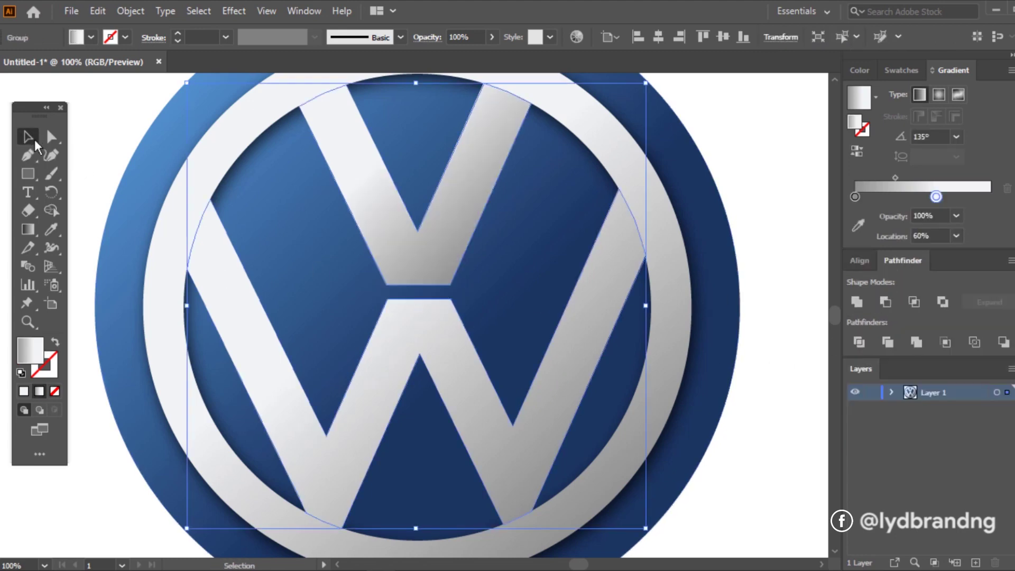
Deselect and recentre the view to inspect the notched W
left_click(757, 287)
scroll(481, 352, "down", 1)
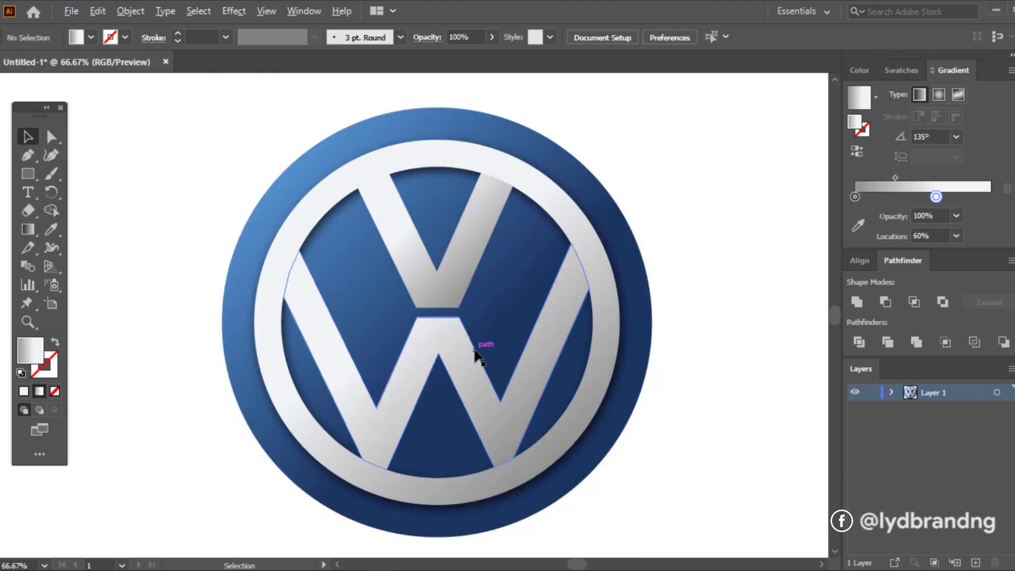
scroll(481, 352, "down", 1)
scroll(549, 438, "up", 1)
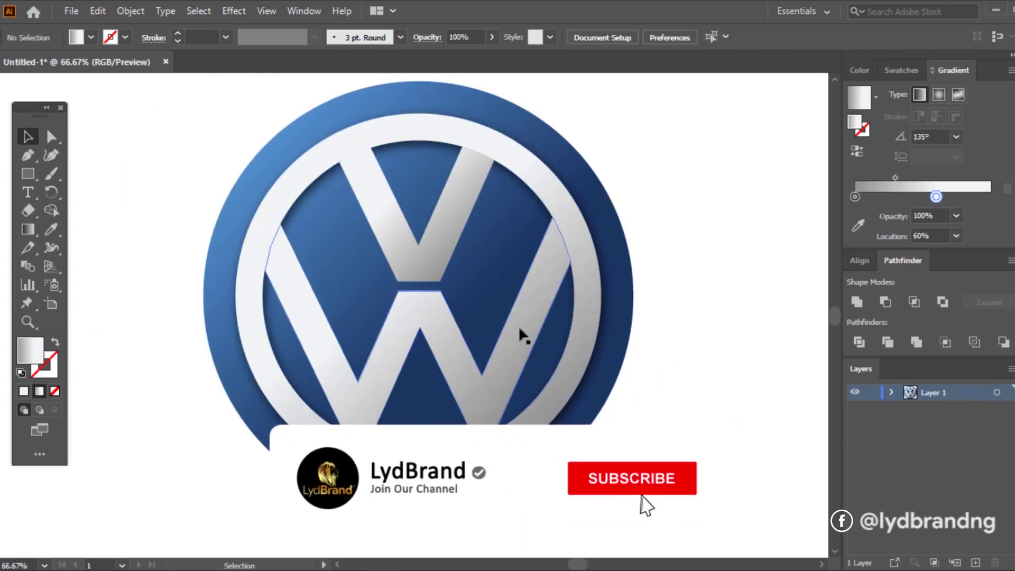
left_click_drag(519, 332, 529, 343)
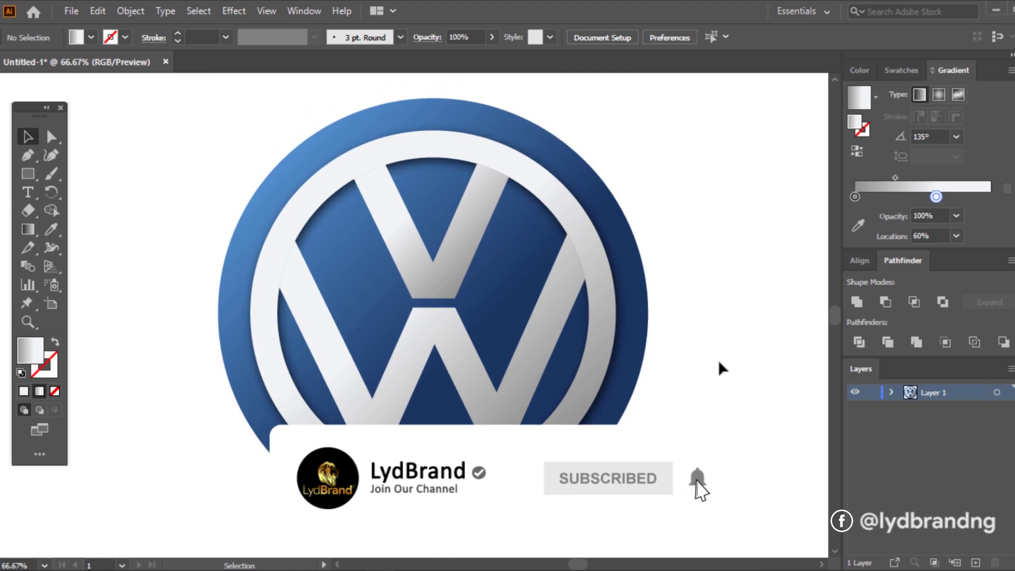
scroll(434, 341, "down", 1)
left_click(72, 11)
mouse_move(100, 283)
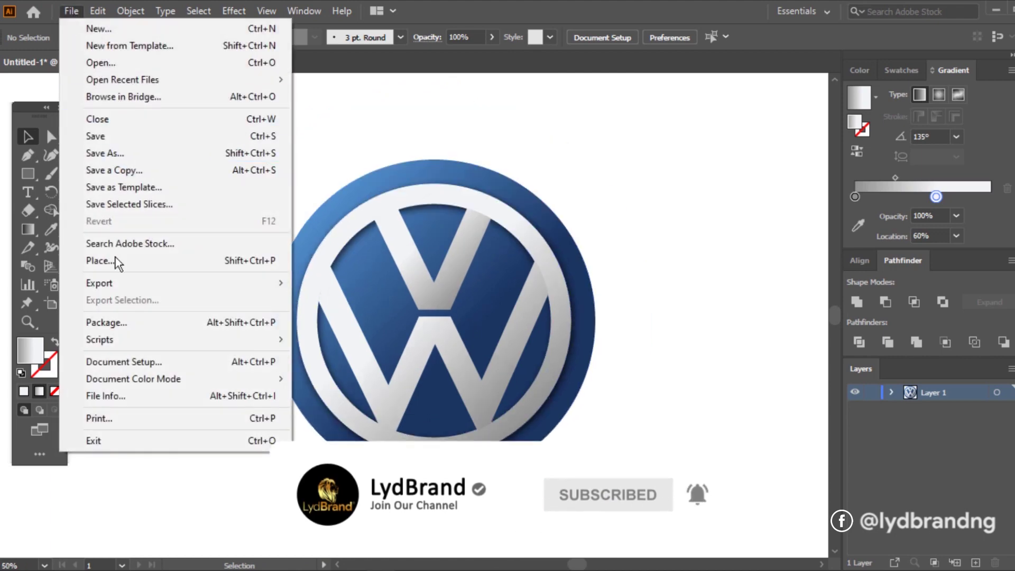
Export the logo as 'VOLKSWAGEN LOGO' PNG at 300 ppi into Documents > LOGO
left_click(344, 301)
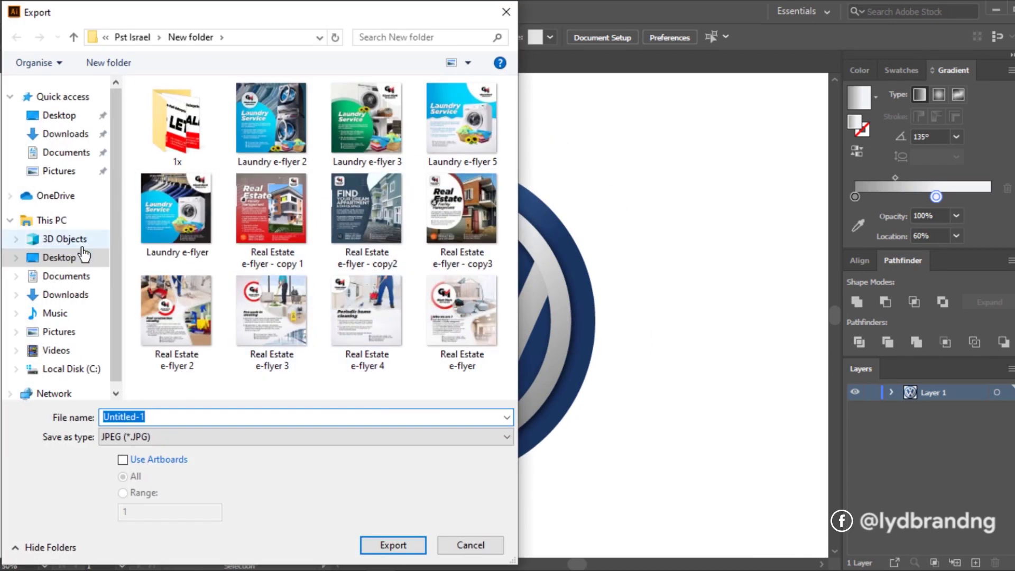
left_click(67, 152)
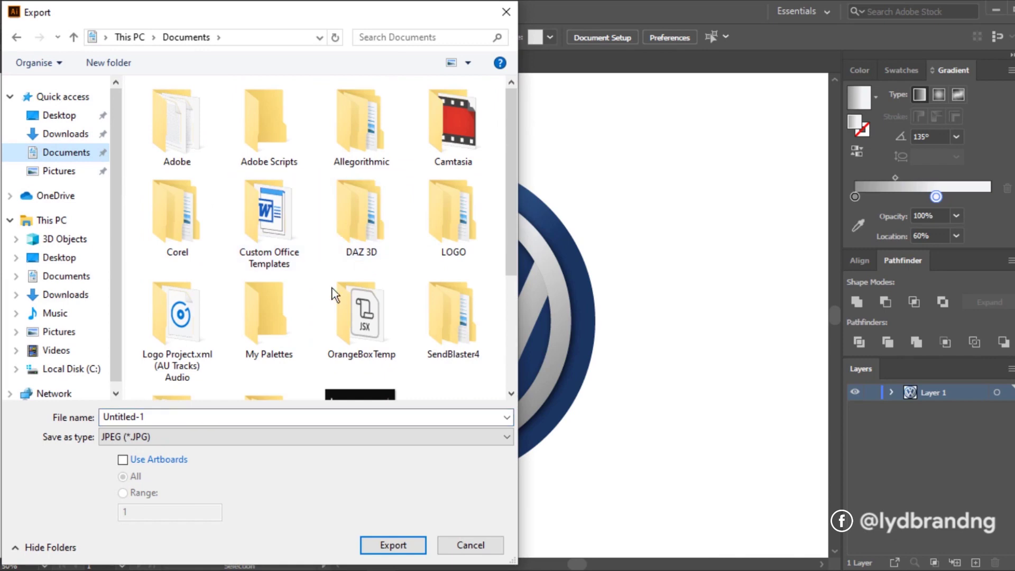
double_click(436, 222)
double_click(222, 417)
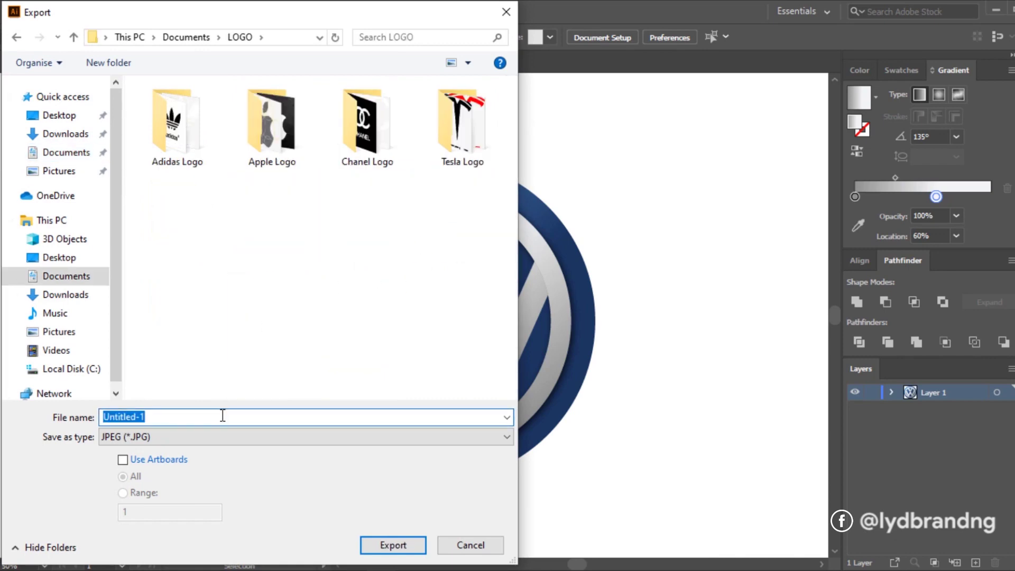
type("VOLKSWAGEN LOGO")
left_click(246, 437)
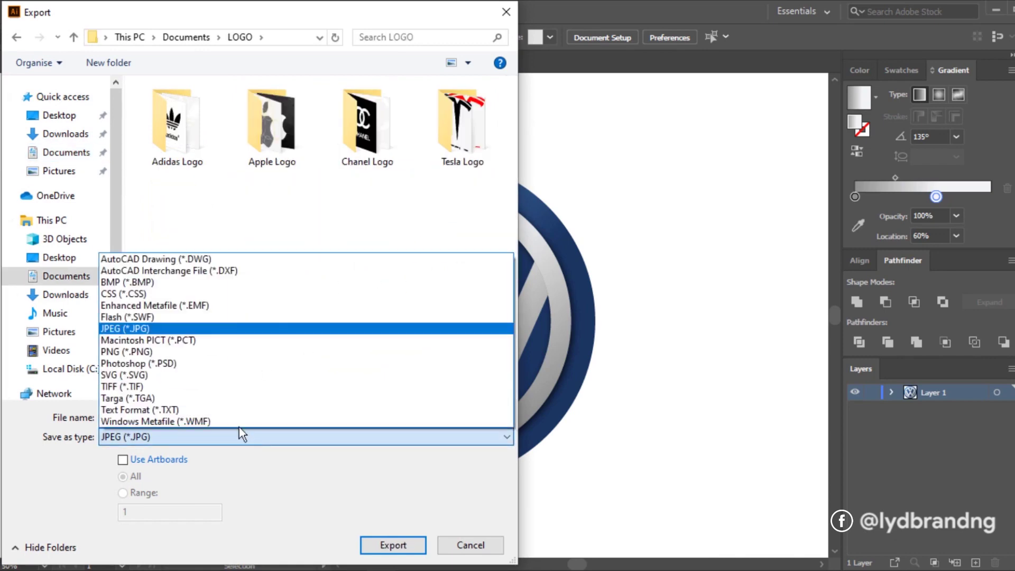
left_click(238, 370)
left_click(382, 545)
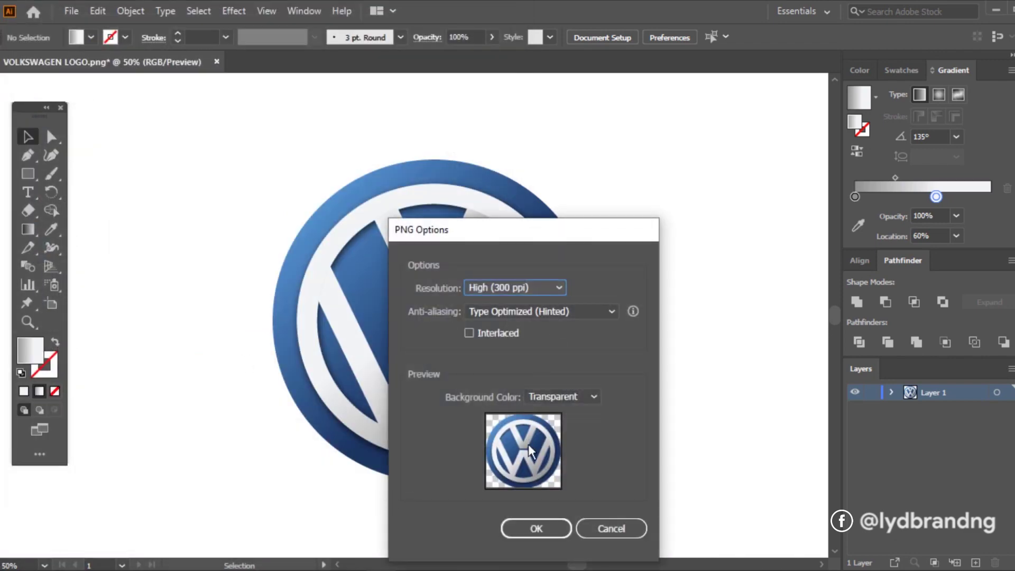
left_click(545, 530)
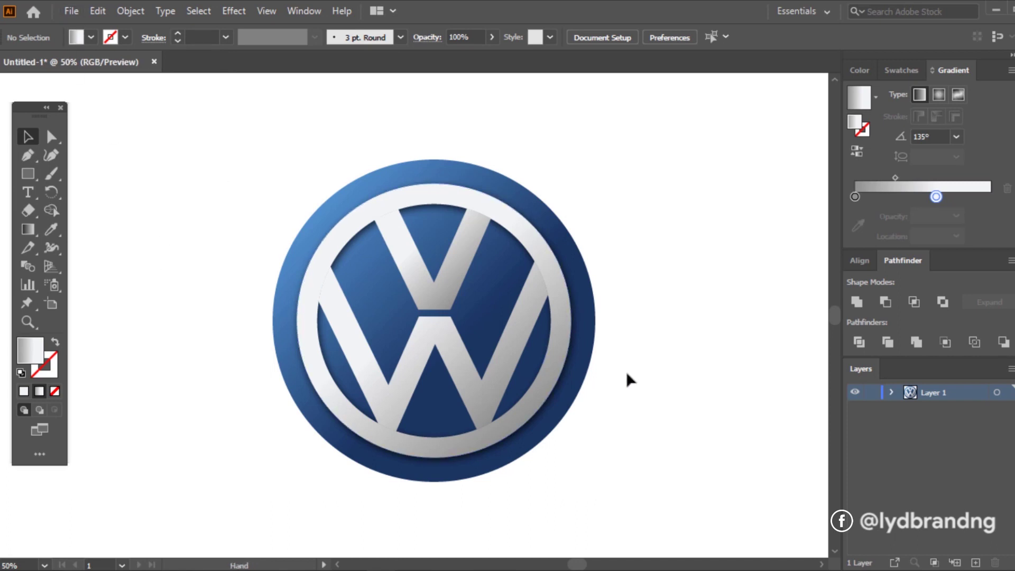
Scale the logo up to about 776 pt across
scroll(627, 371, "down", 1)
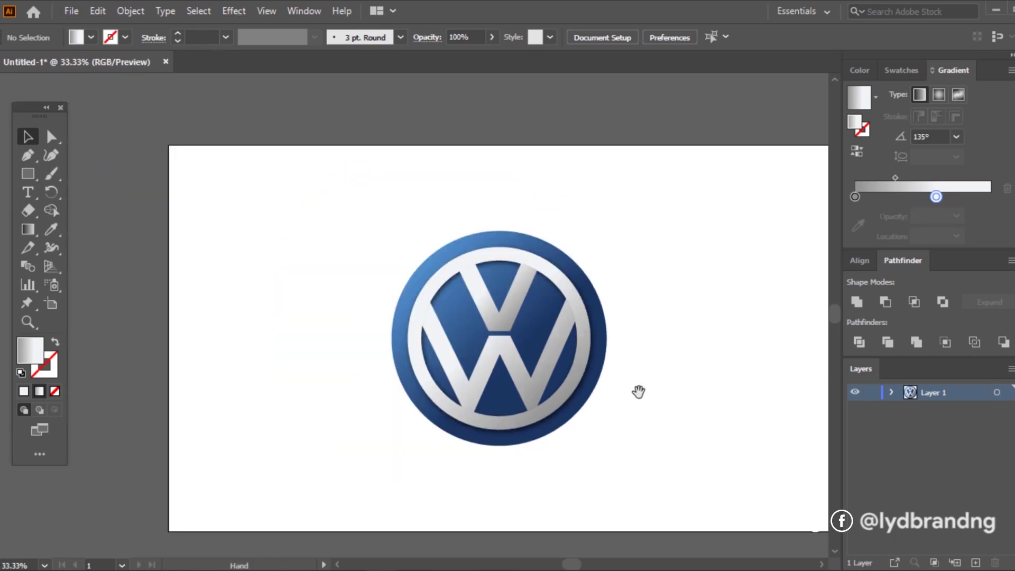
left_click_drag(639, 390, 572, 379)
mouse_move(284, 194)
left_mouse_down()
mouse_move(579, 453)
mouse_move(531, 427)
mouse_move(582, 469)
left_mouse_up()
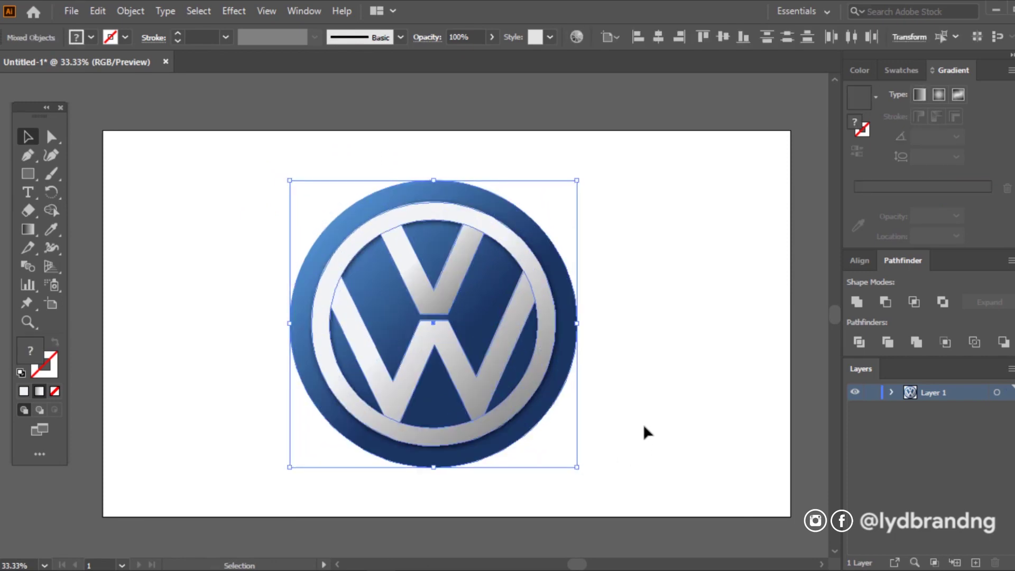
left_click(643, 423)
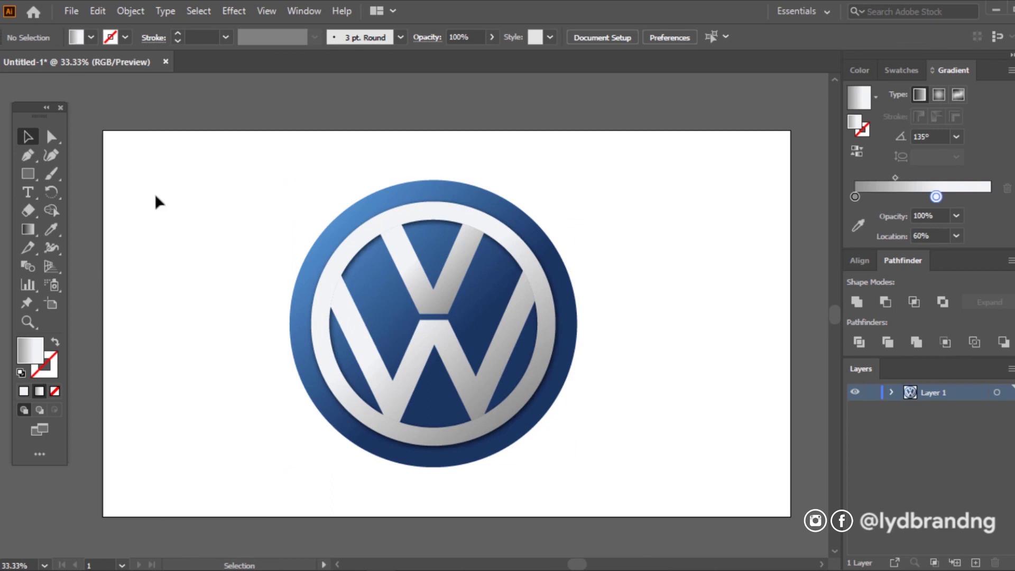
Group all logo parts with Ctrl+G and centre the group horizontally on the artboard
left_click_drag(233, 167, 630, 491)
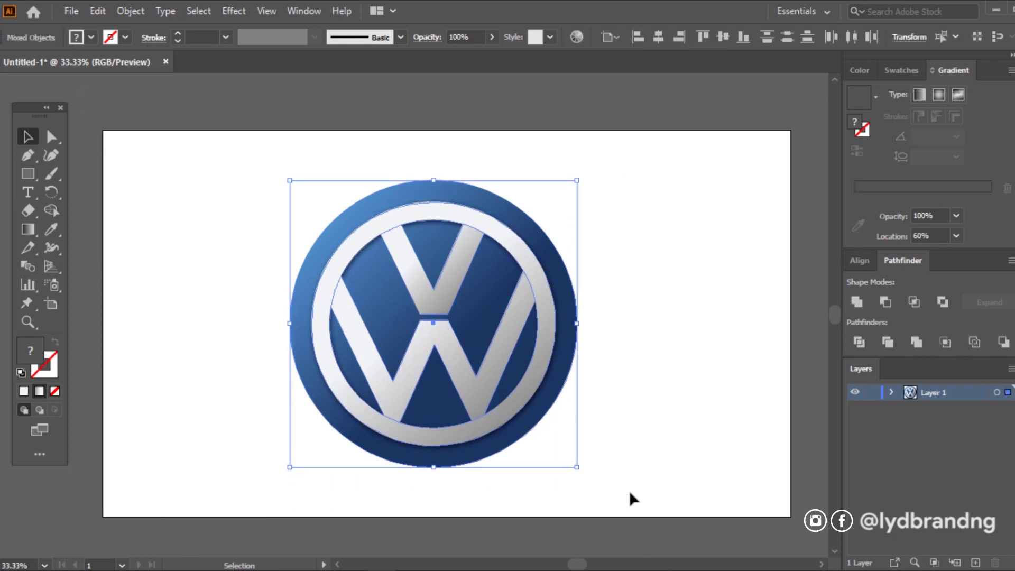
key("ctrl+g")
left_click(660, 36)
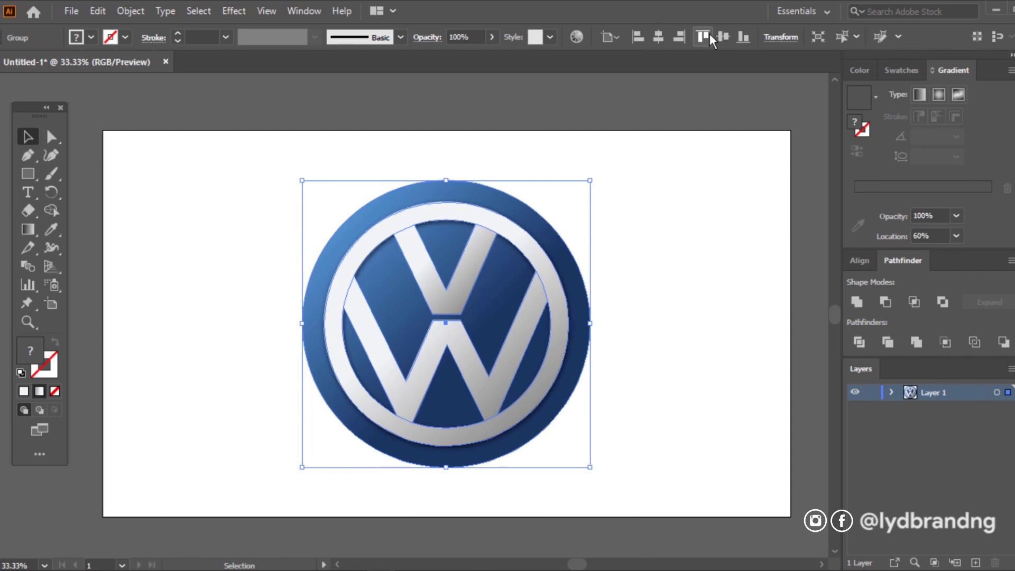
left_click(682, 286)
left_click(72, 11)
mouse_move(100, 283)
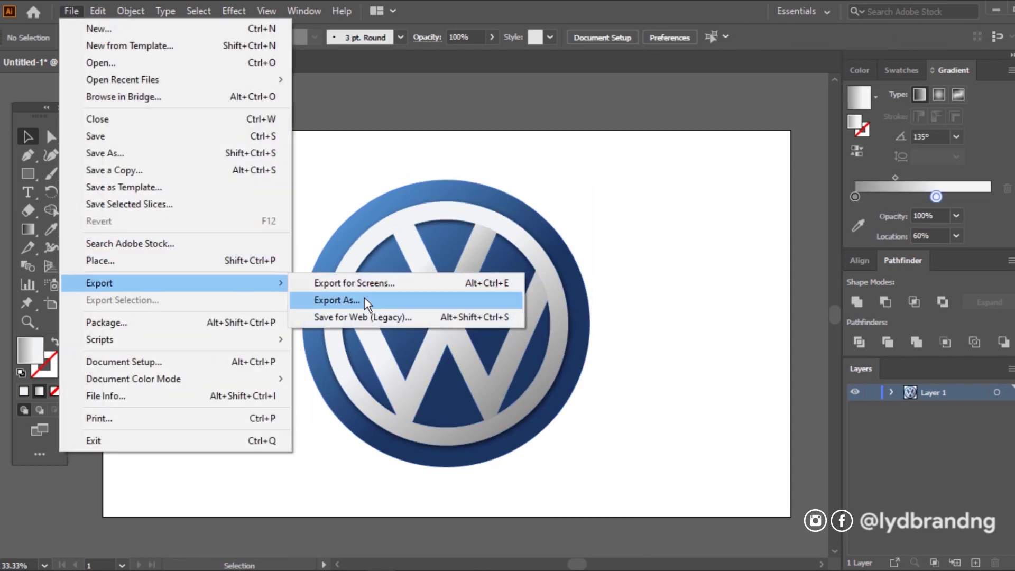
Re-export the logo as VOLKSWAGEN LOGO PNG at 300 ppi, replacing the earlier file
left_click(364, 298)
left_click(180, 267)
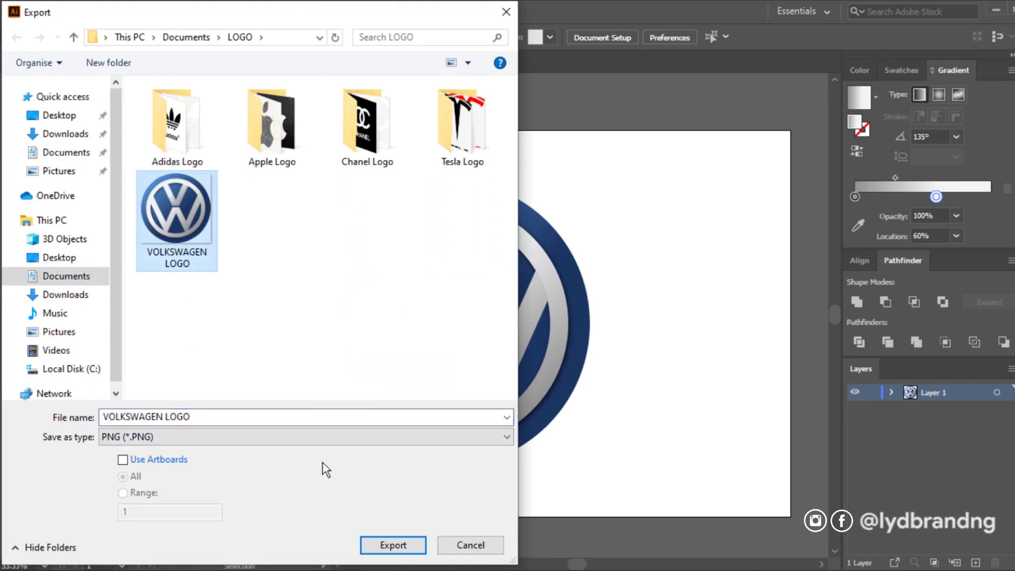
left_click(384, 547)
left_click(559, 351)
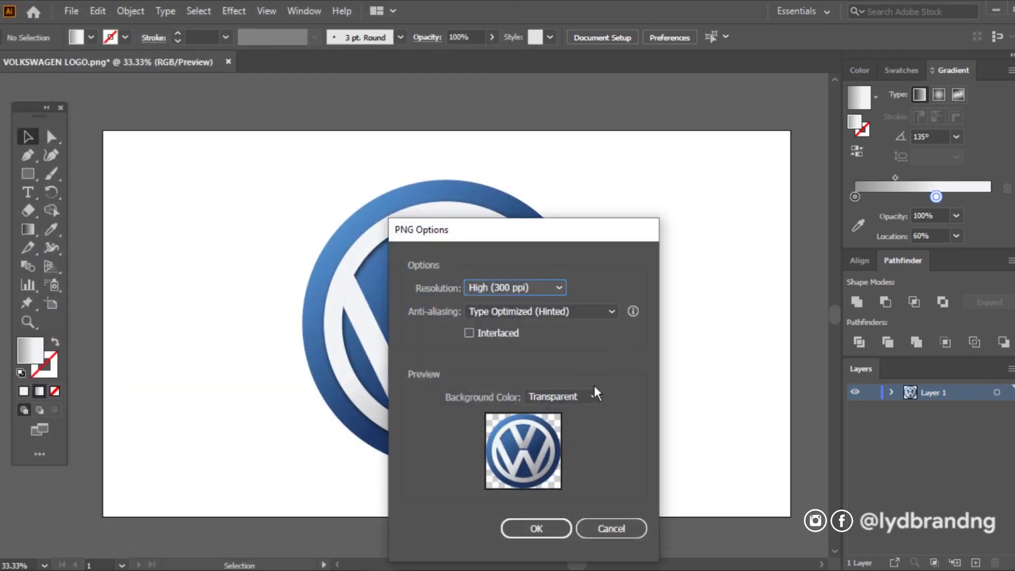
left_click(537, 527)
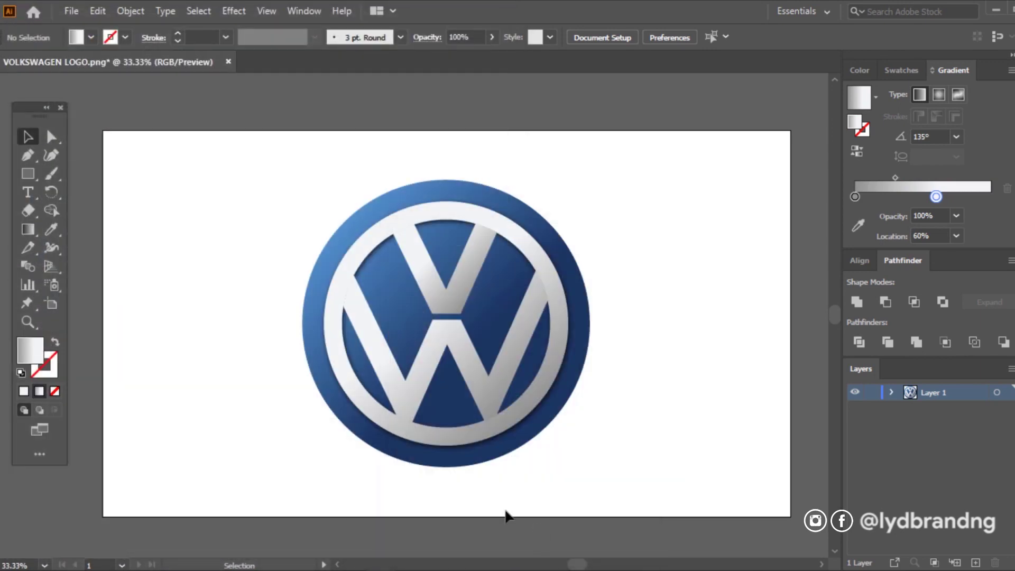
Export a maximum-quality JPEG named 'VOLKSWAGEN LOGO' to the LOGO folder
left_click(71, 11)
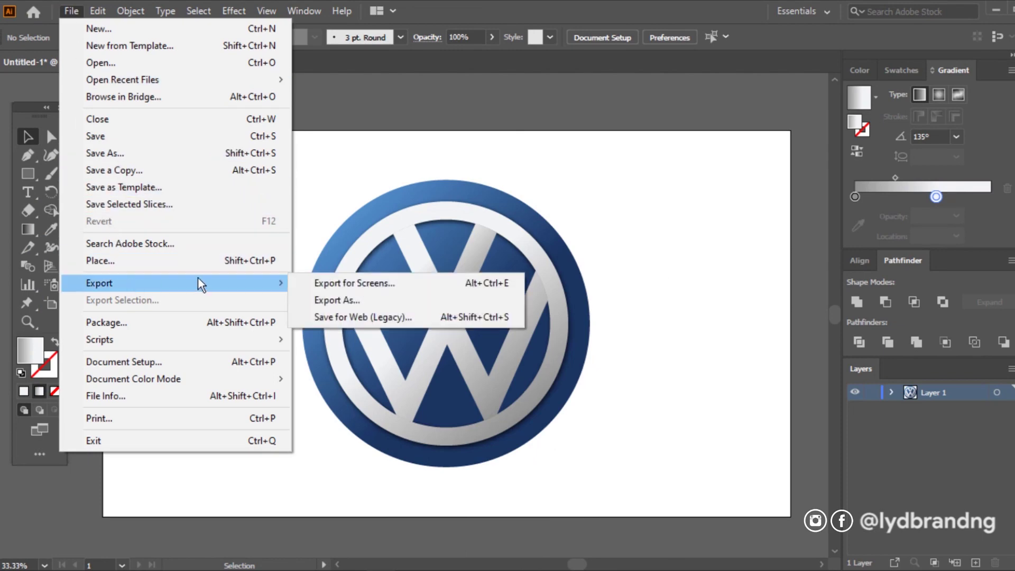
left_click(360, 300)
left_click(238, 438)
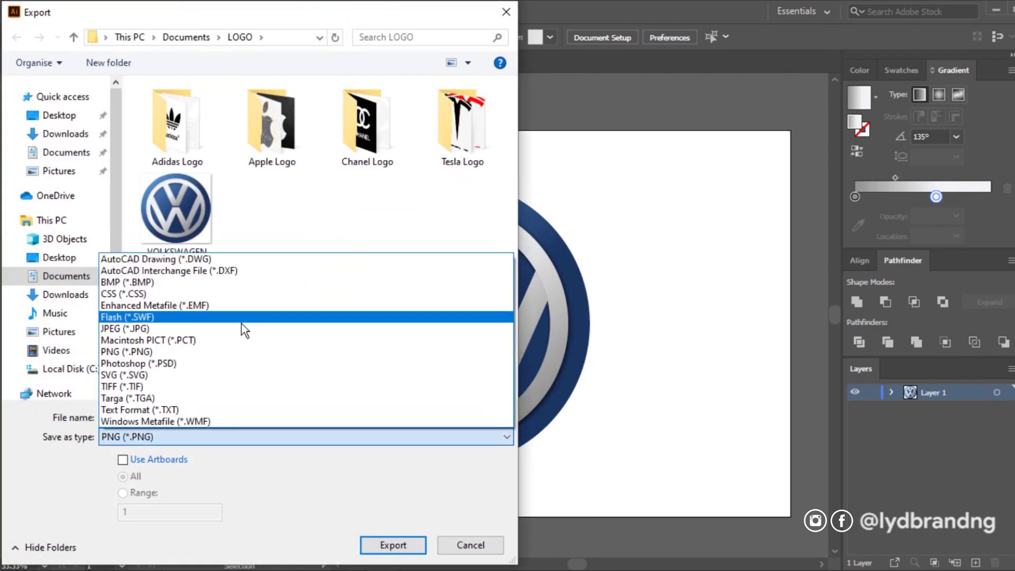
left_click(240, 329)
left_click(251, 418)
type("VOLKSWAGEN LOGO")
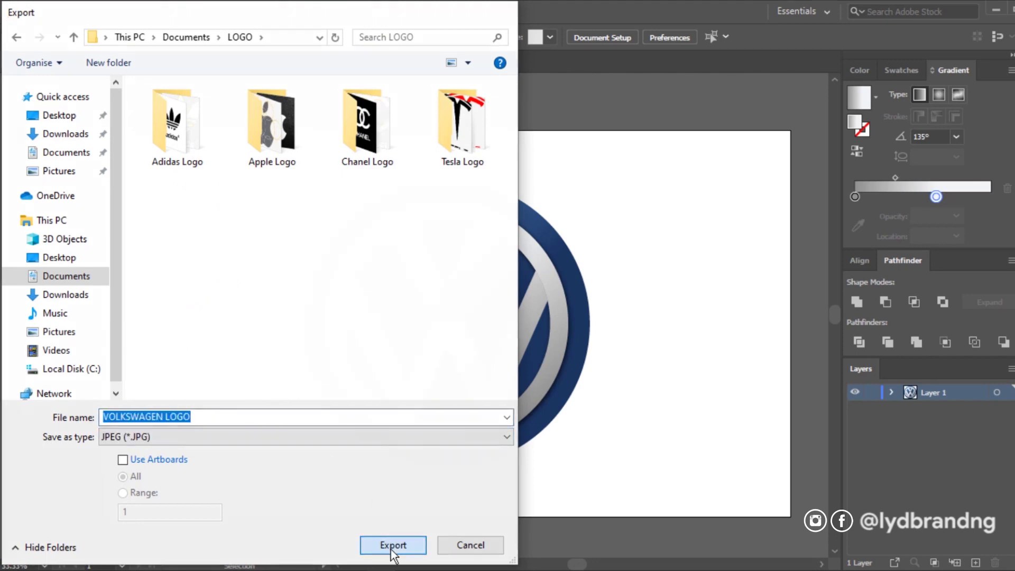
left_click(393, 548)
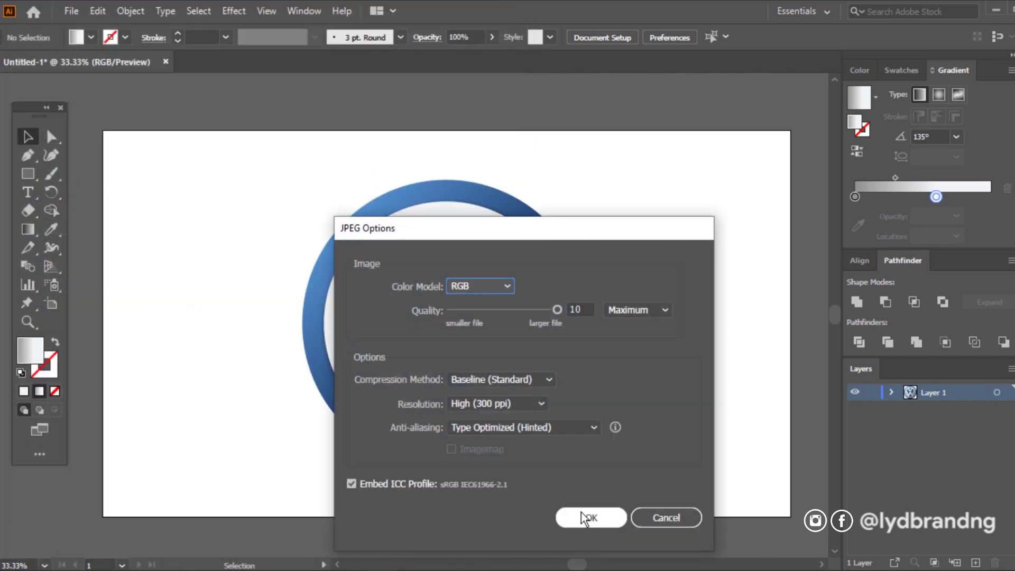
left_click(582, 513)
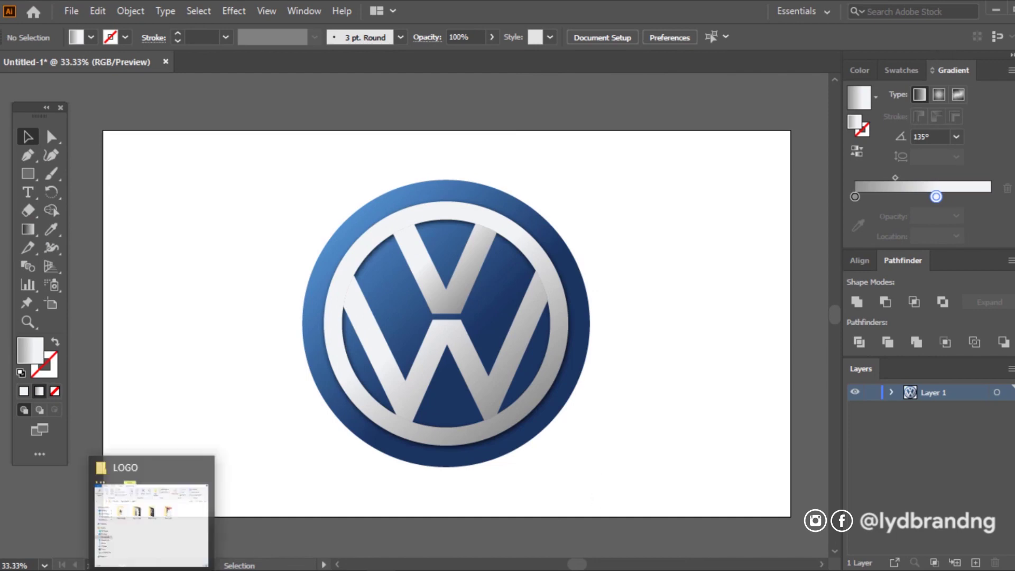
Check the PNG and JPG exports in the LOGO folder in Explorer
left_click(162, 546)
left_click(697, 213)
left_click(755, 38)
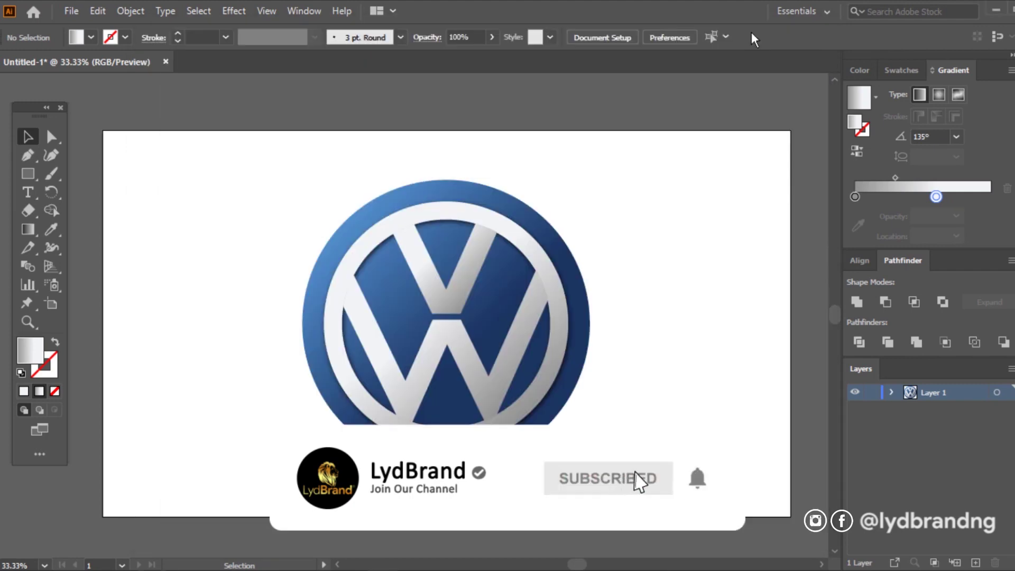
left_click(27, 175)
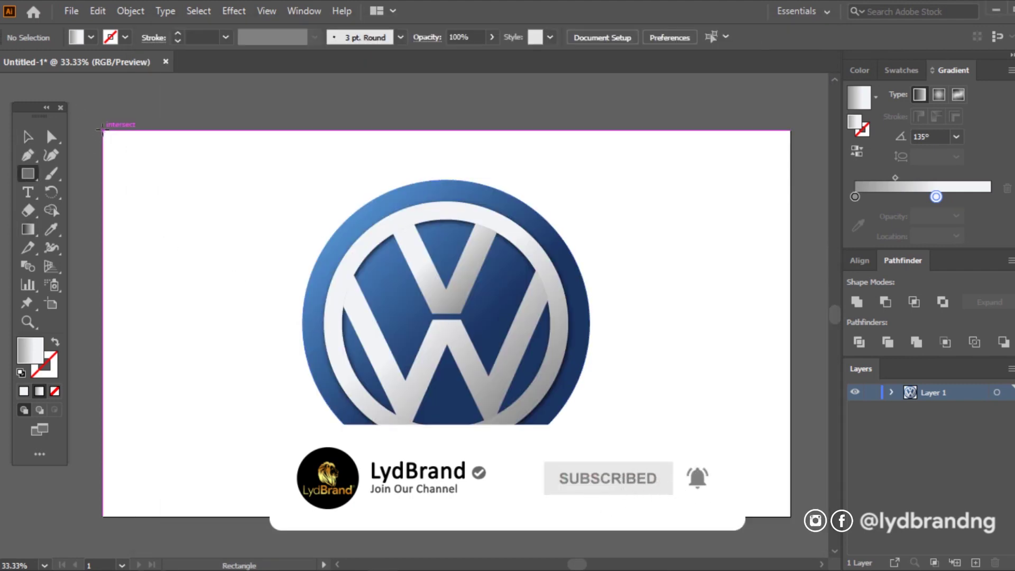
Draw a rectangle covering the whole artboard and fill it solid white
left_click_drag(104, 131, 799, 493)
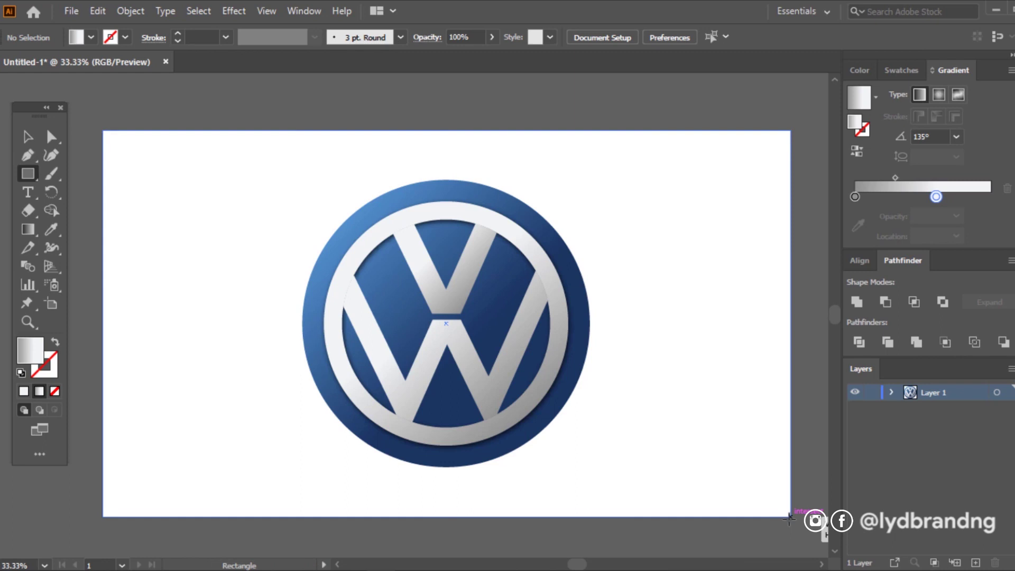
left_click_drag(792, 517, 791, 517)
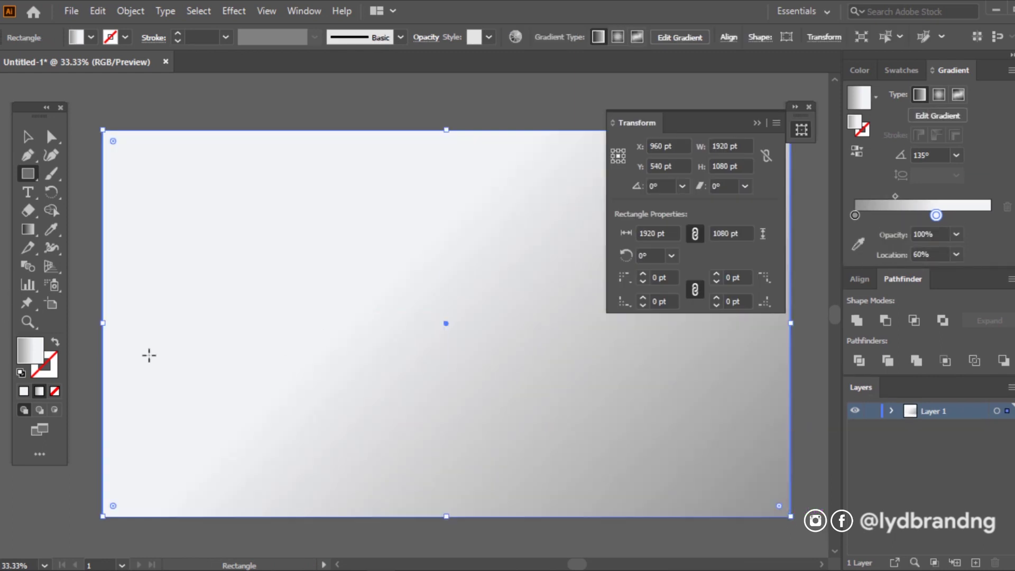
left_click(25, 392)
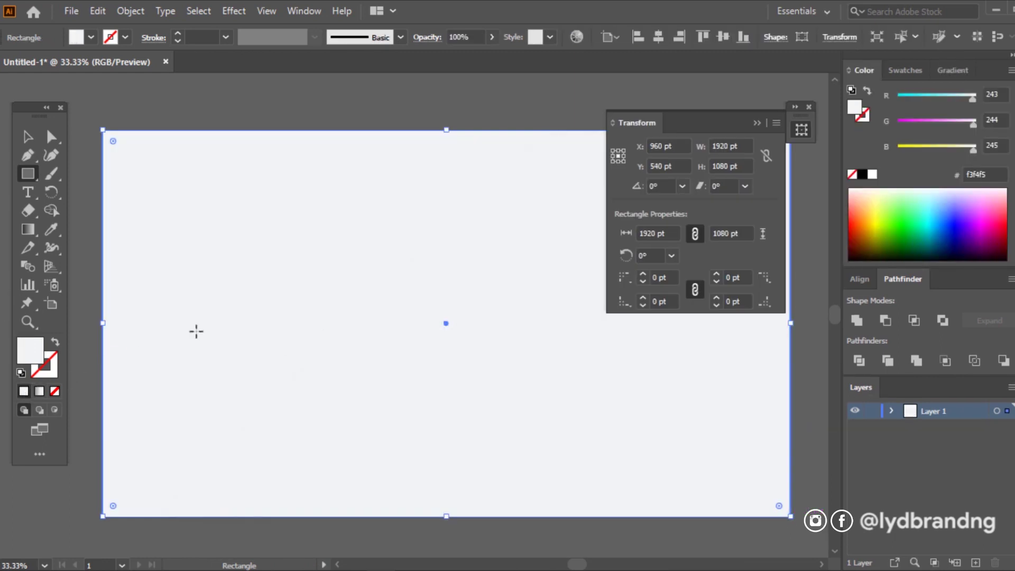
left_click(810, 108)
left_click(872, 175)
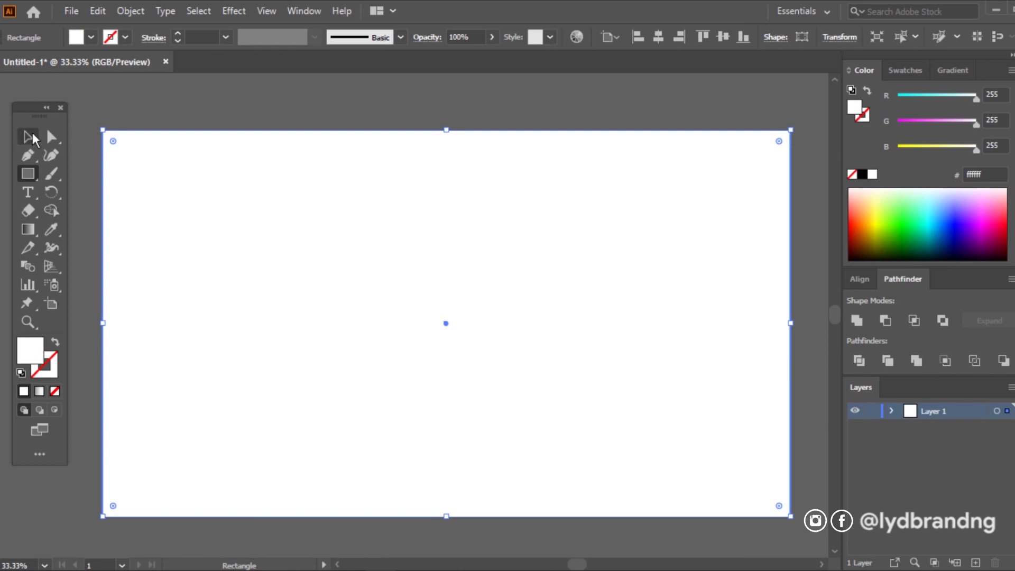
Send the white rectangle to the back behind the logo
left_click(24, 141)
right_click(711, 216)
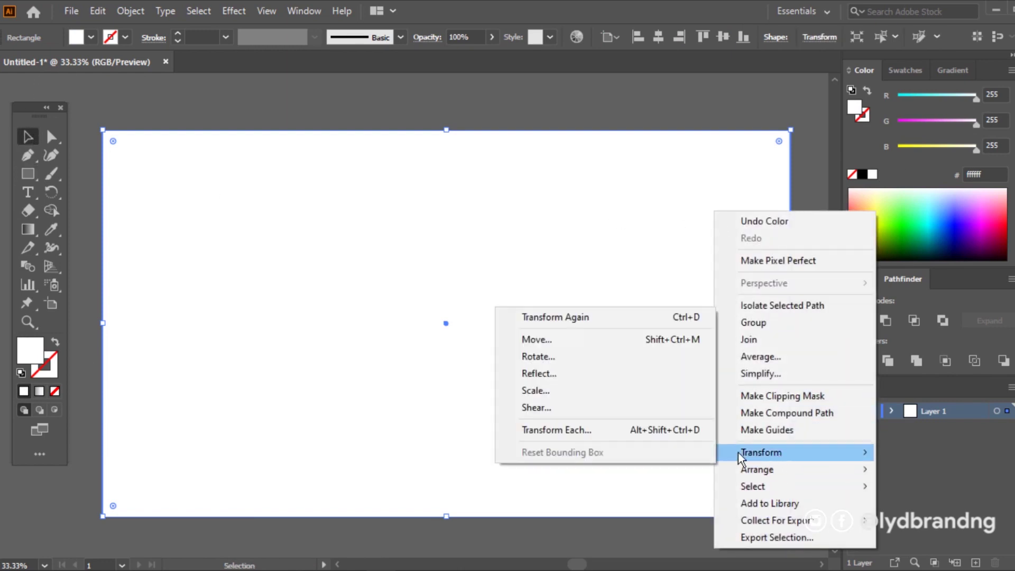
mouse_move(757, 470)
left_click(623, 521)
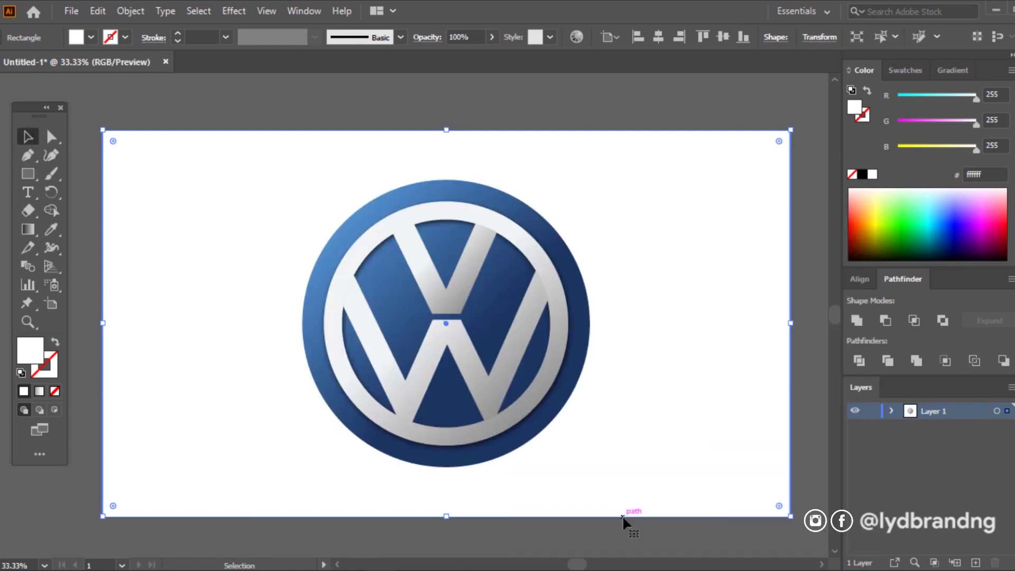
left_click(85, 323)
left_click(71, 11)
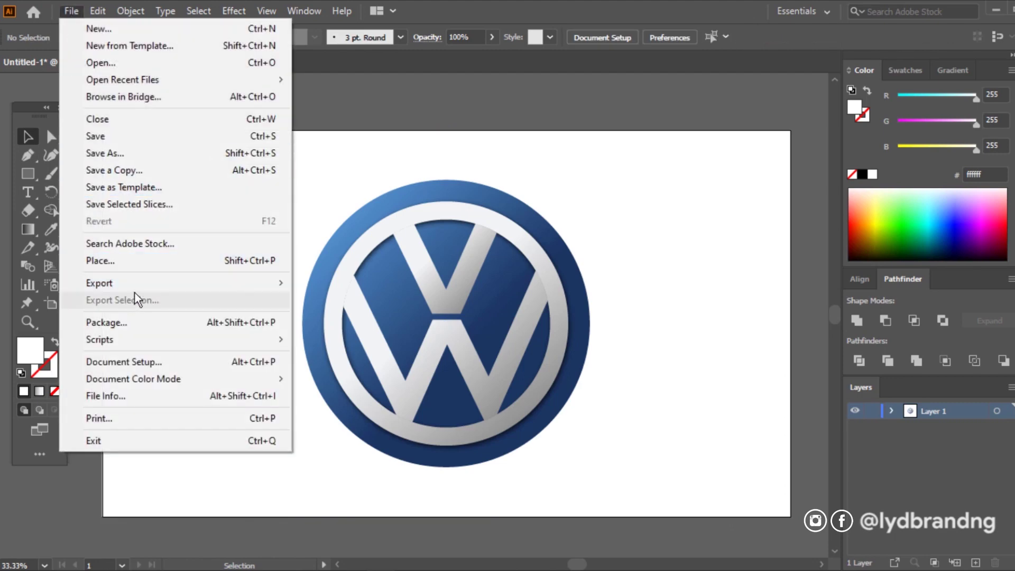
Re-export the white-background logo over VOLKSWAGEN LOGO.jpg and open that JPG to view it
mouse_move(100, 283)
left_click(342, 300)
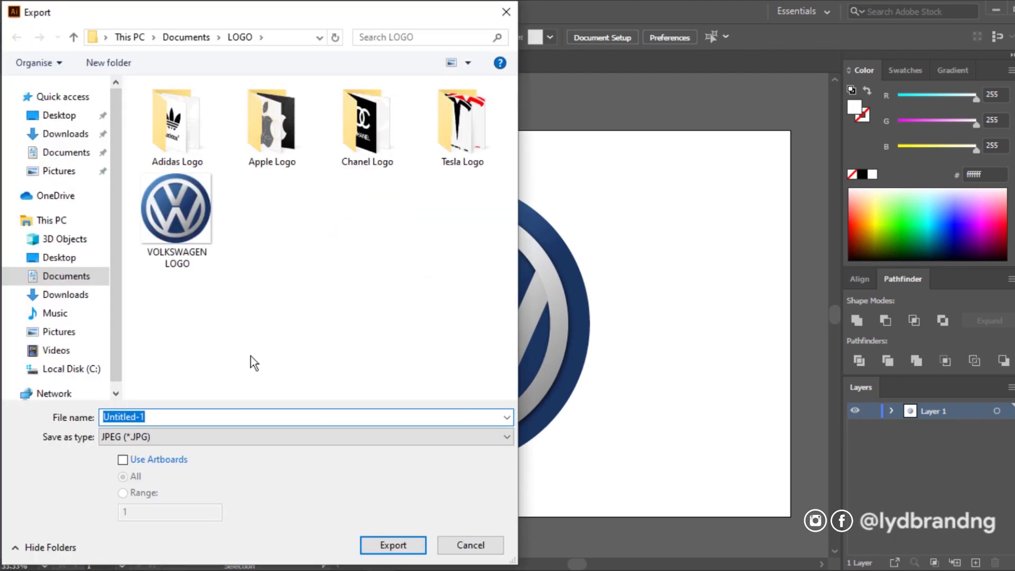
left_click(174, 246)
left_click(383, 546)
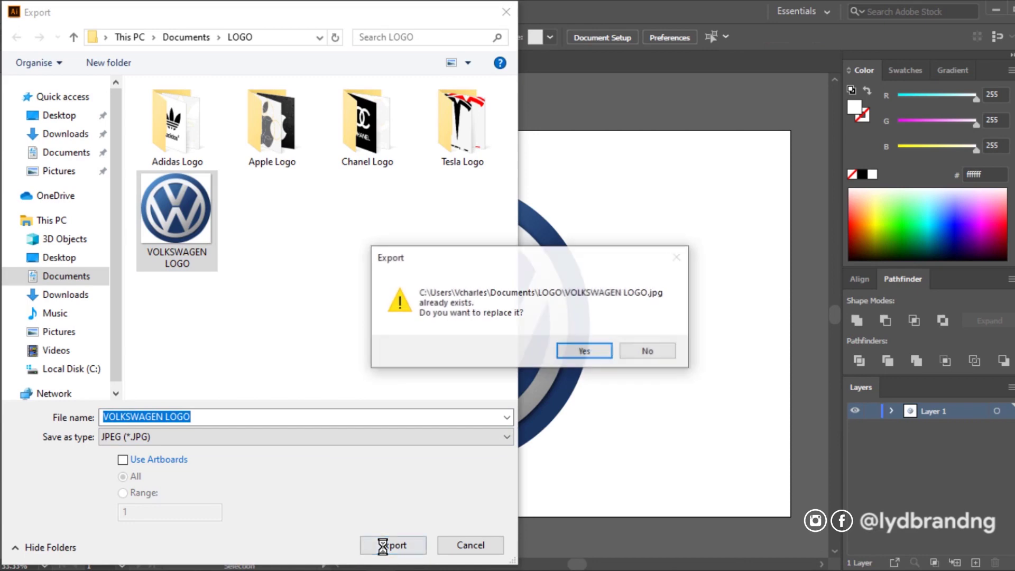
left_click(583, 351)
left_click(576, 523)
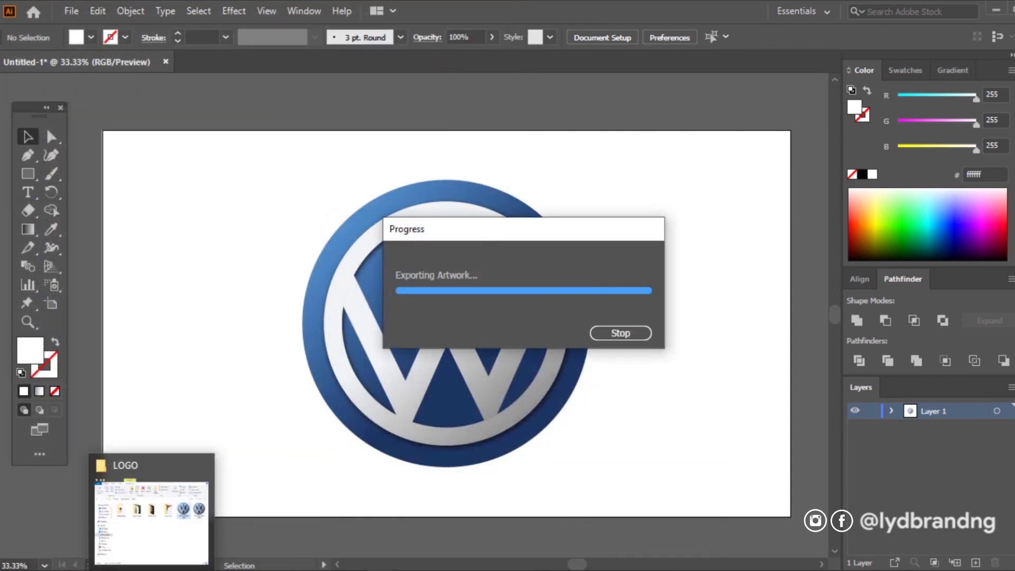
left_click(159, 540)
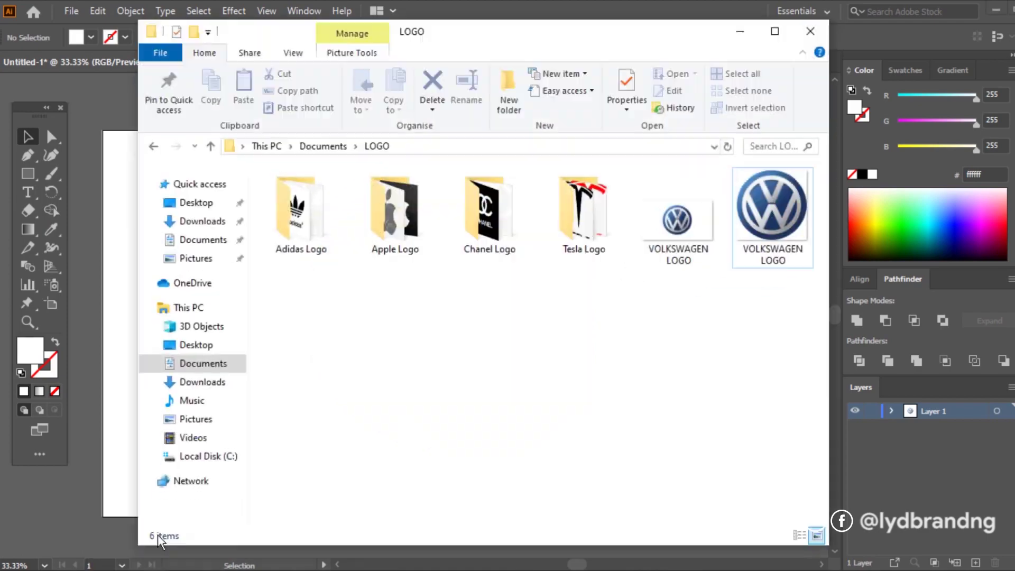
double_click(687, 267)
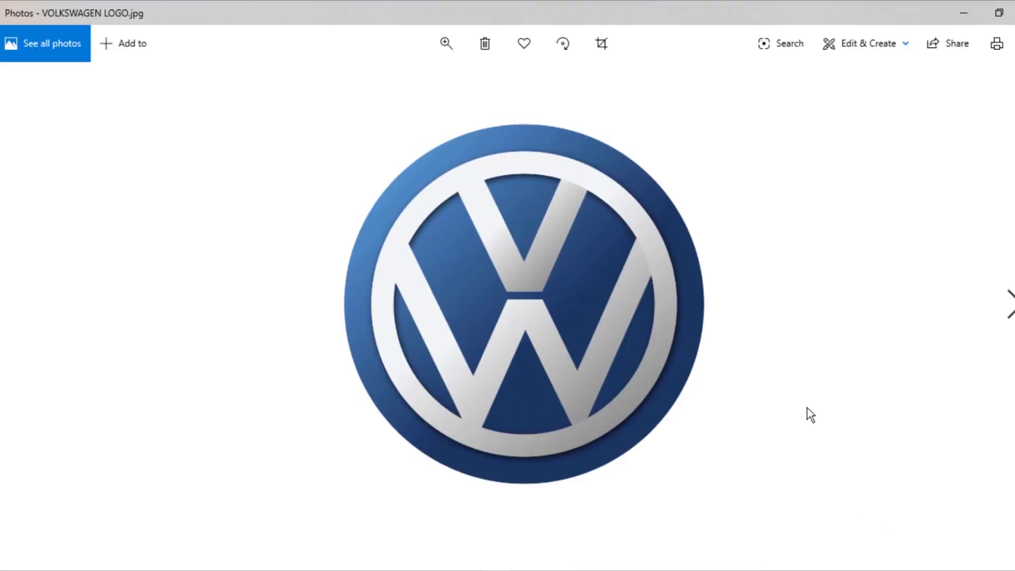
scroll(669, 383, "up", 2)
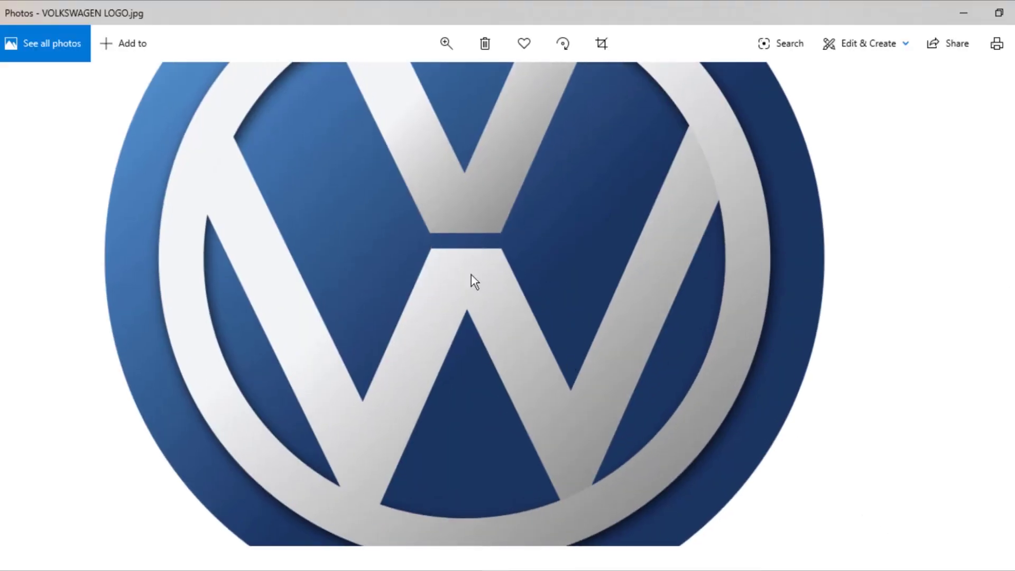
scroll(507, 433, "down", 2)
scroll(547, 427, "up", 2)
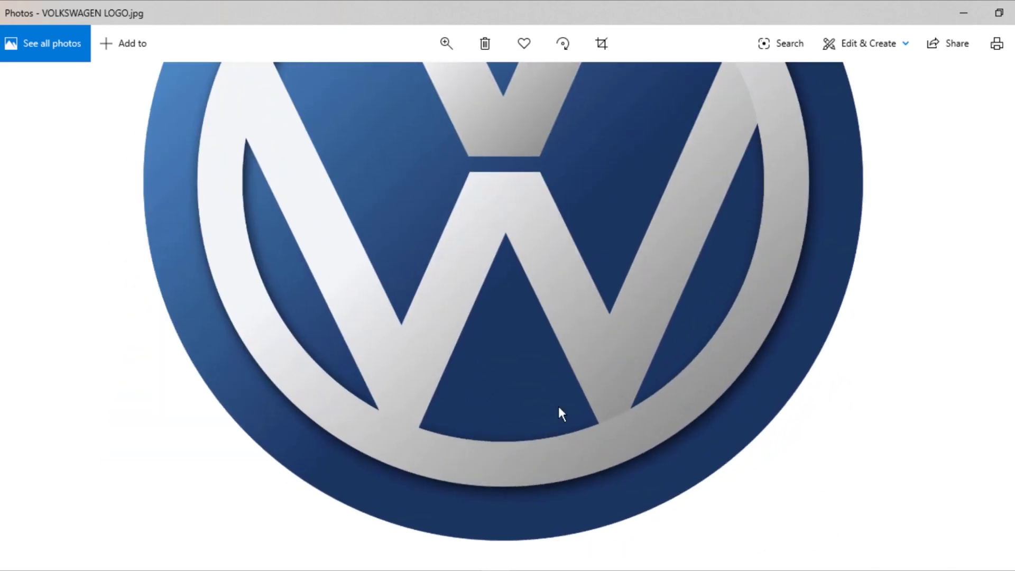
left_click(446, 44)
left_click(386, 85)
left_click_drag(499, 160, 494, 325)
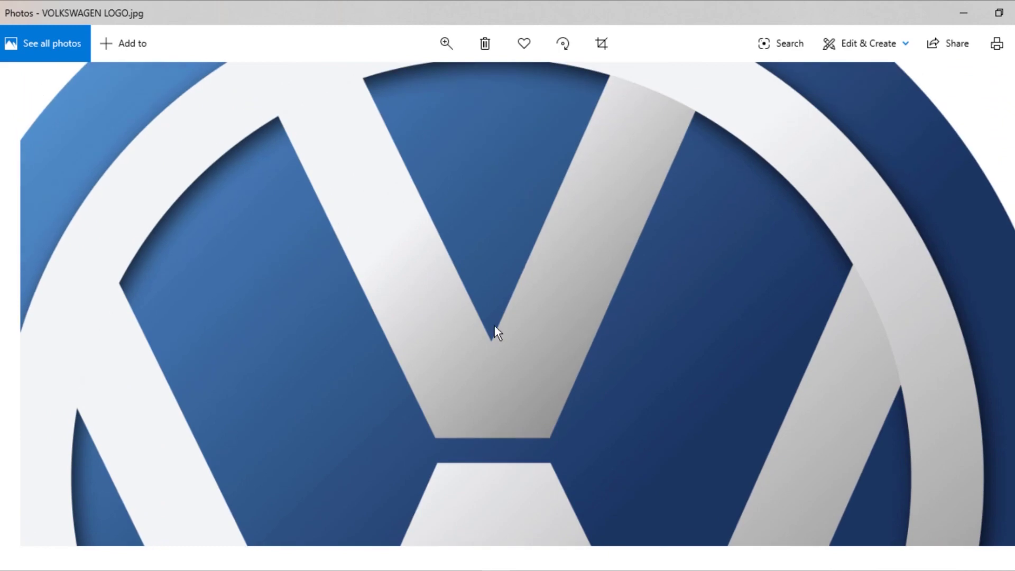
scroll(561, 398, "up", 1)
scroll(487, 338, "up", 2)
scroll(549, 286, "down", 2)
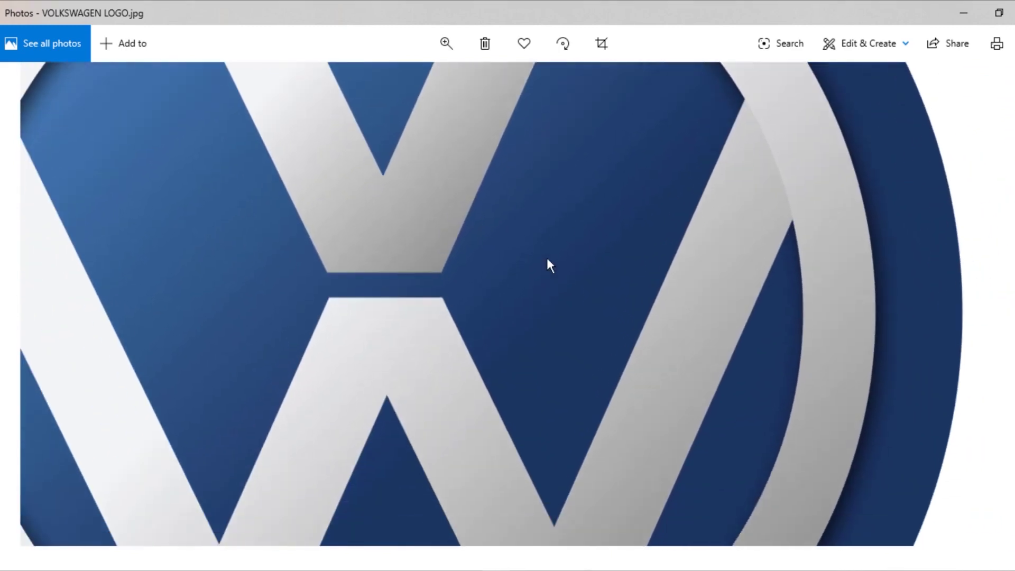
scroll(508, 406, "down", 3)
scroll(564, 324, "down", 1)
scroll(624, 391, "down", 1)
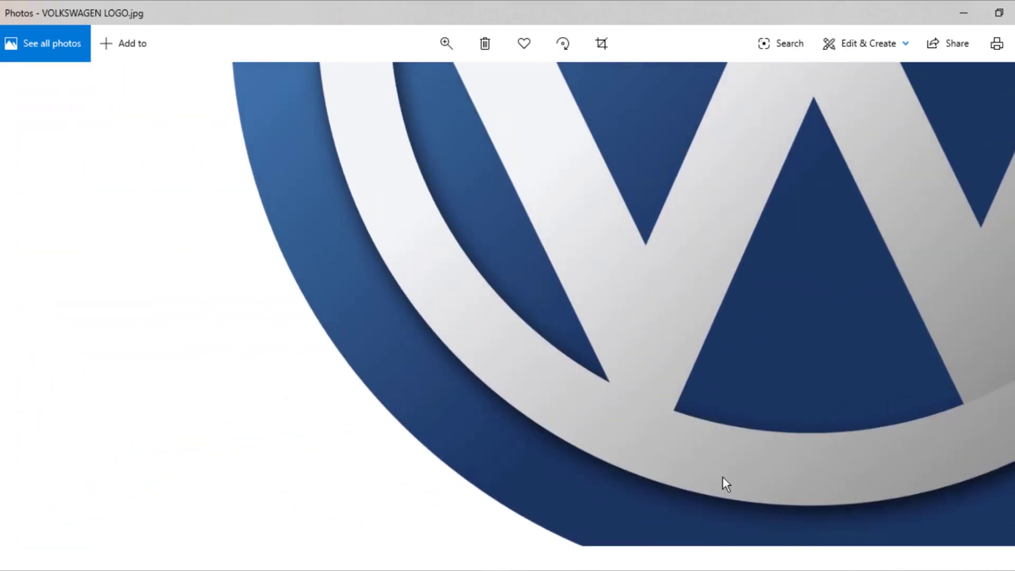
scroll(751, 408, "down", 1)
scroll(534, 423, "down", 2)
scroll(541, 390, "down", 2)
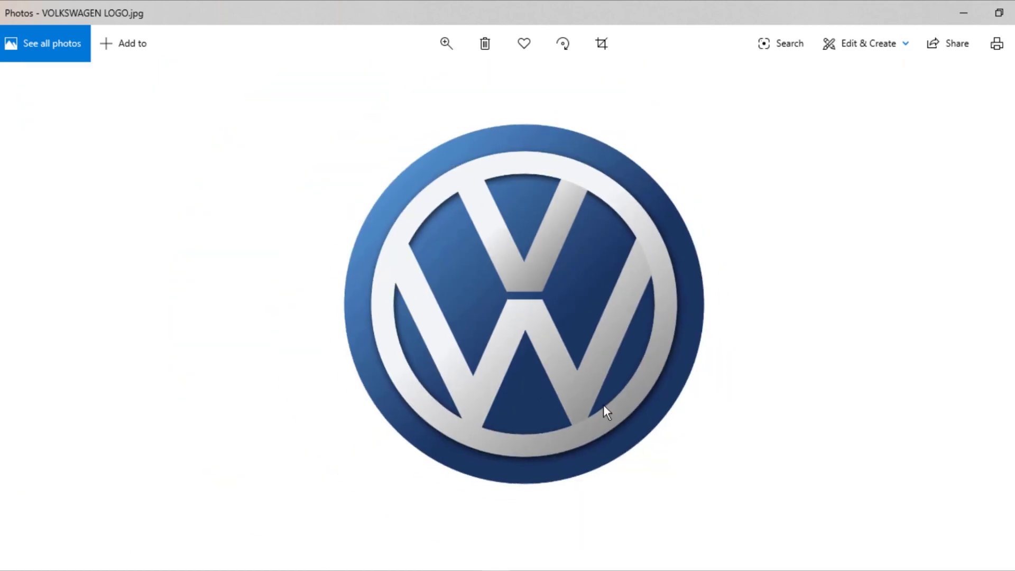